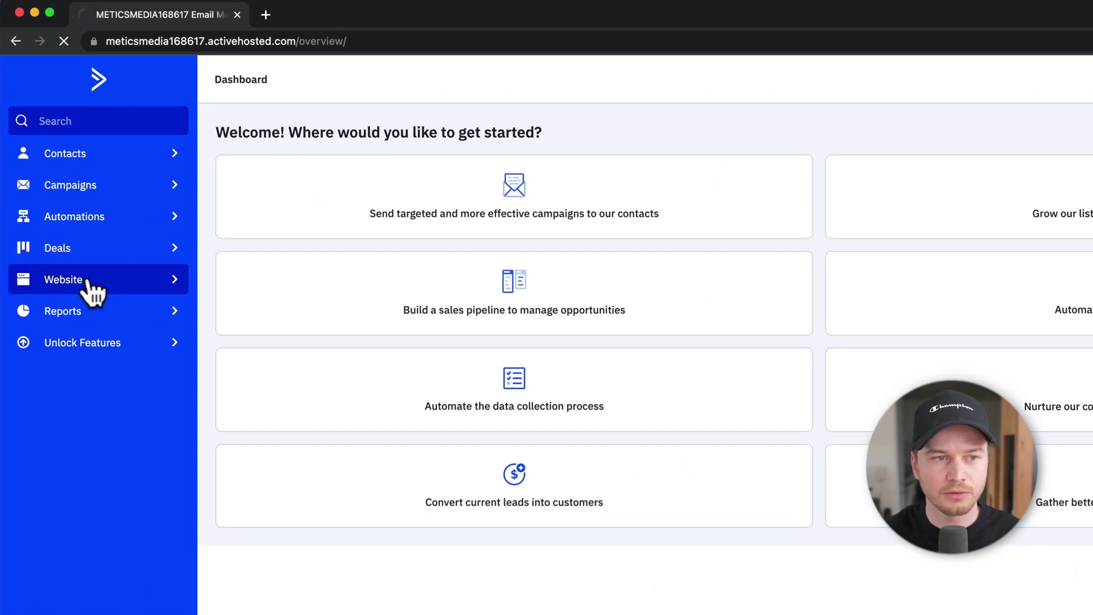
Step: From Website > Pages, start creating a new landing page
{"action": "left_click", "coordinate": [90, 280]}
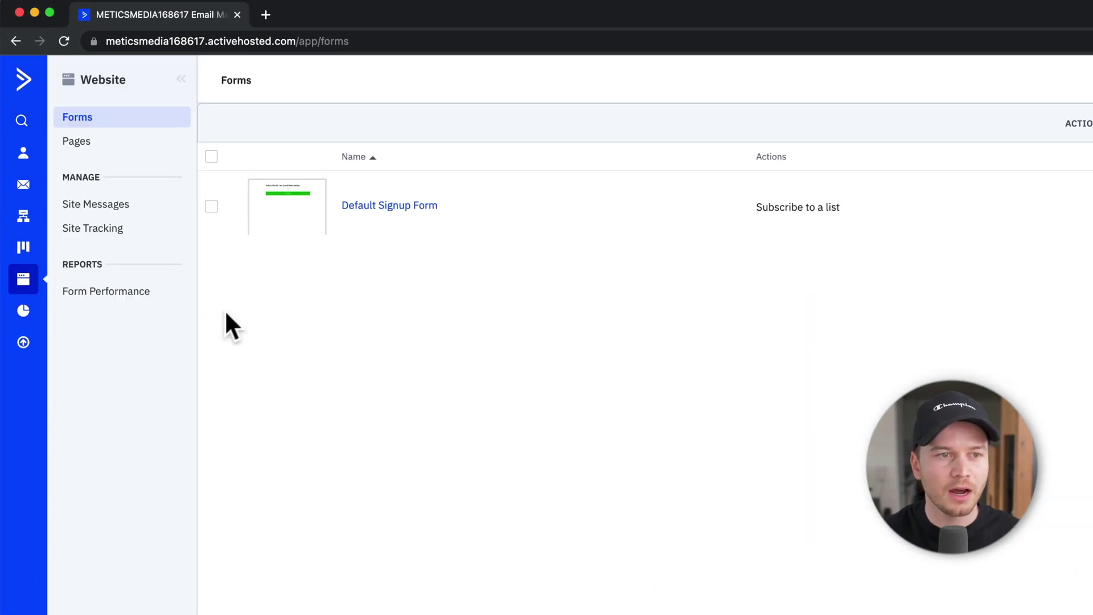
{"action": "left_click", "coordinate": [102, 151]}
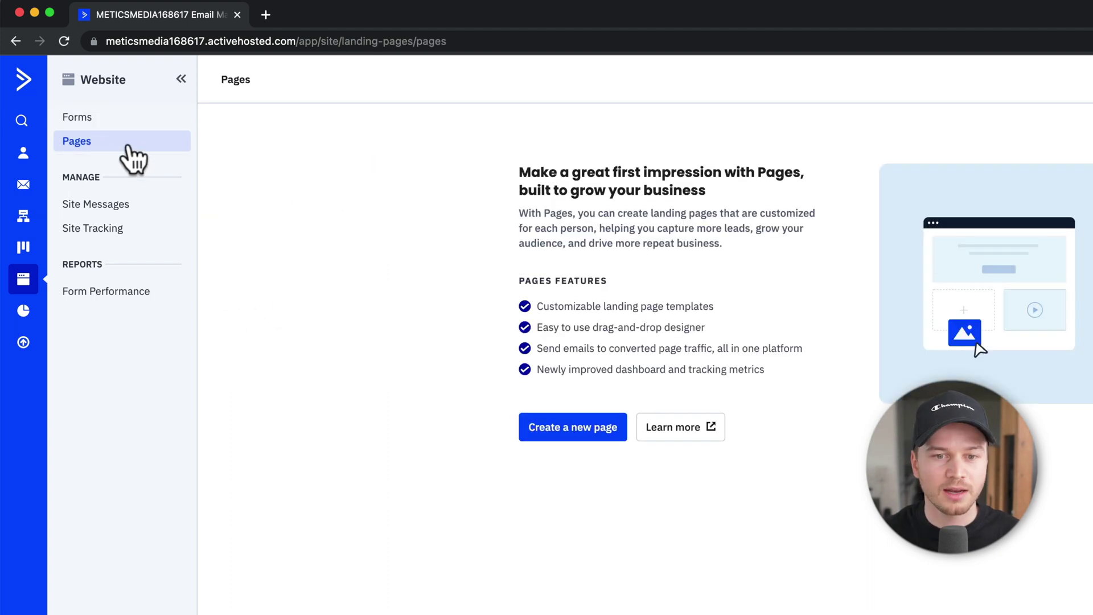
{"action": "left_click", "coordinate": [581, 434]}
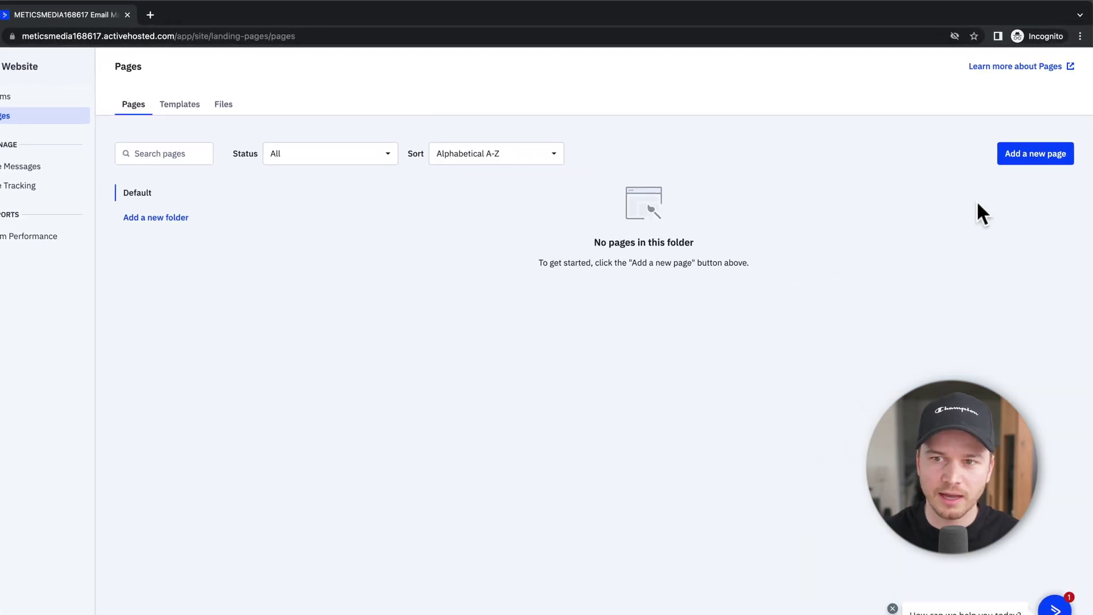
{"action": "left_click", "coordinate": [1073, 156]}
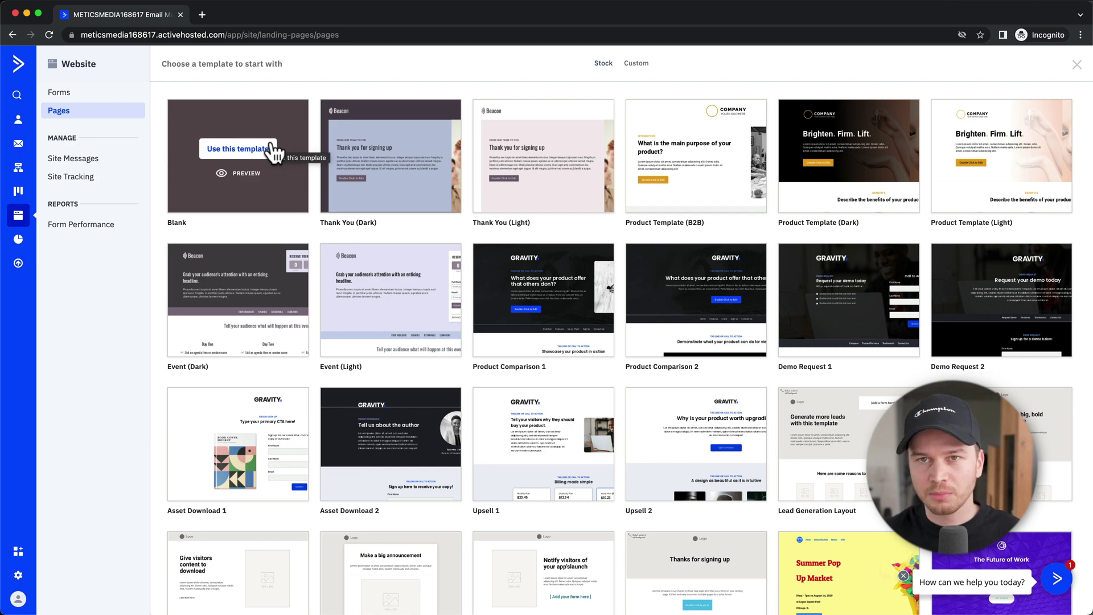
{"action": "scroll", "coordinate": [495, 313], "scroll_direction": "down", "scroll_amount": 2}
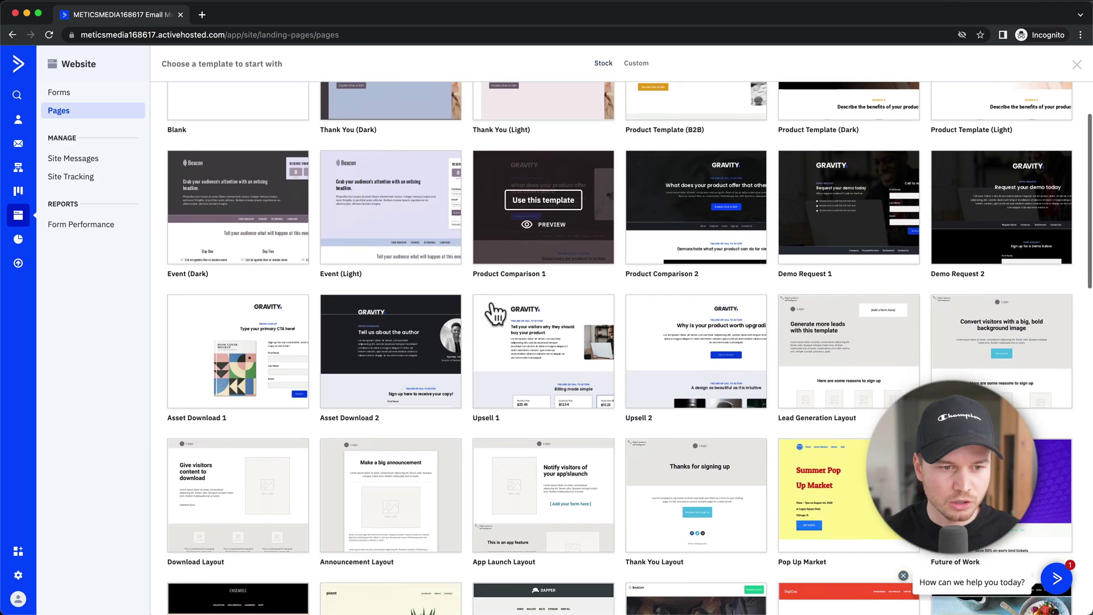
{"action": "mouse_move", "coordinate": [276, 371]}
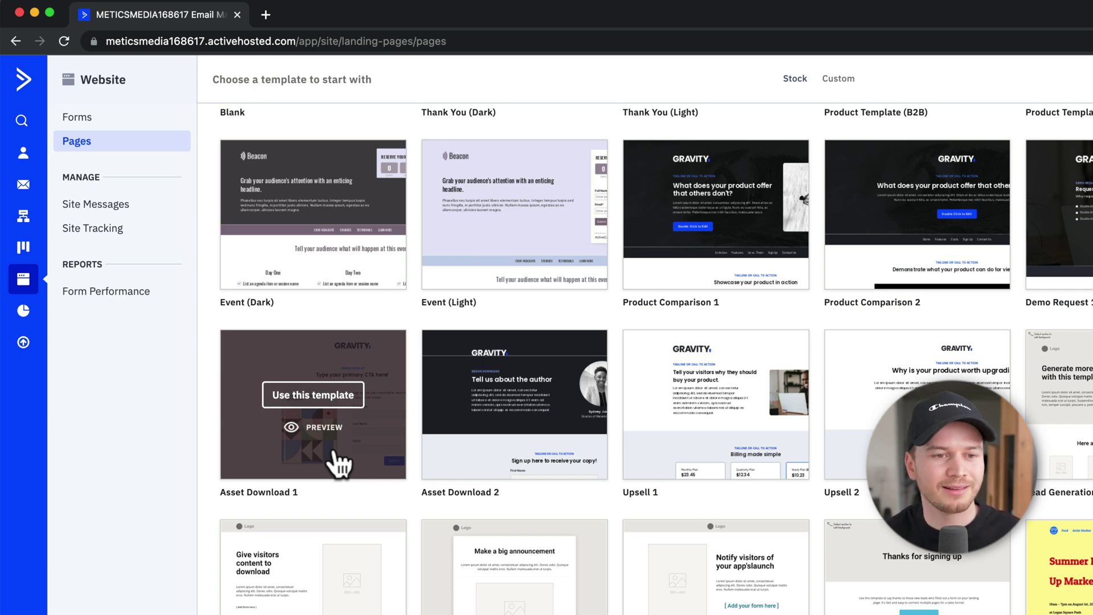
Step: Create a page from the Asset Download 1 template named 'Checklist Download Landing Page'
{"action": "left_click", "coordinate": [330, 404]}
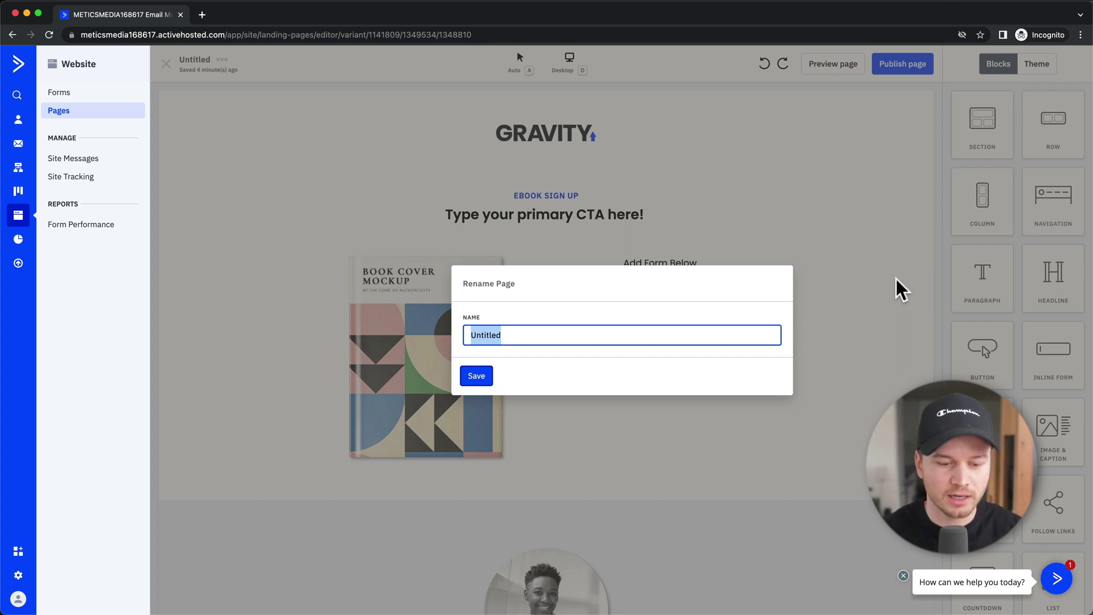
{"action": "type", "text": "Checklist Download Landing Page"}
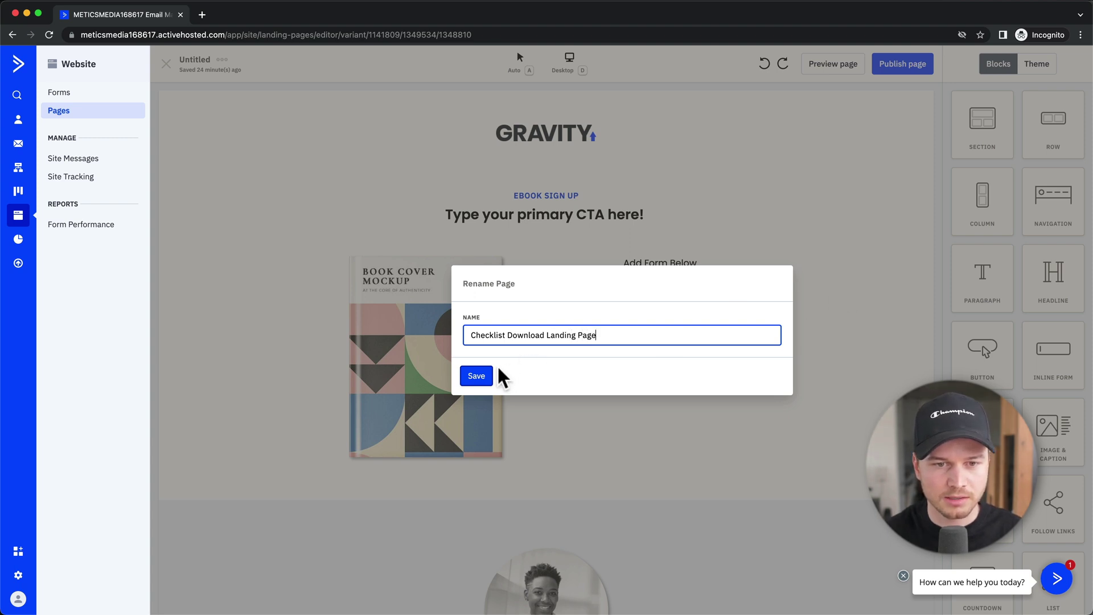
{"action": "left_click", "coordinate": [488, 377]}
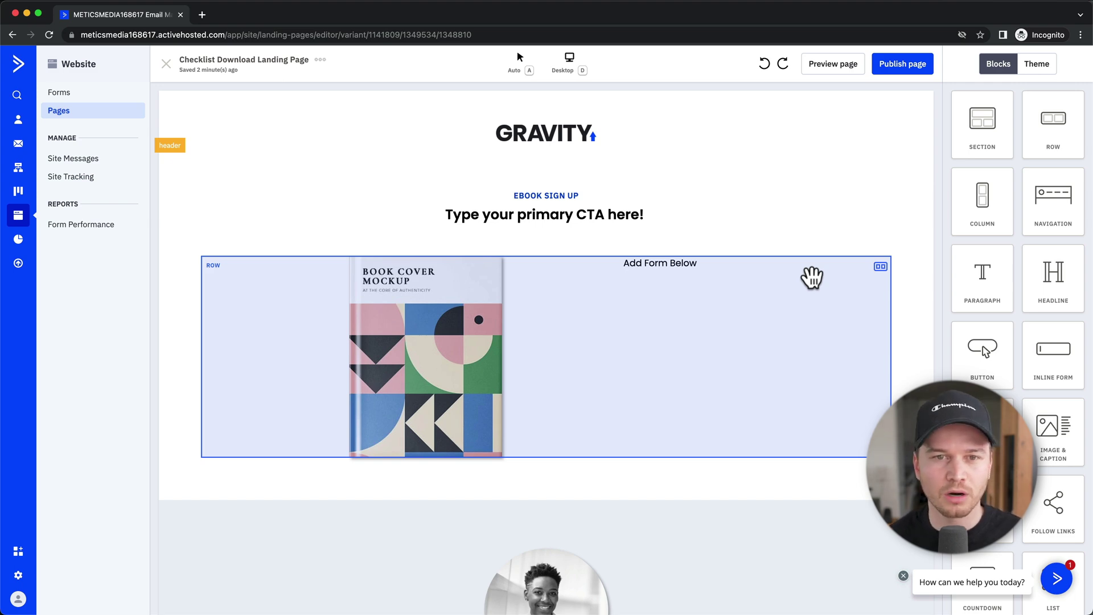
{"action": "scroll", "coordinate": [705, 378], "scroll_direction": "down", "scroll_amount": 10}
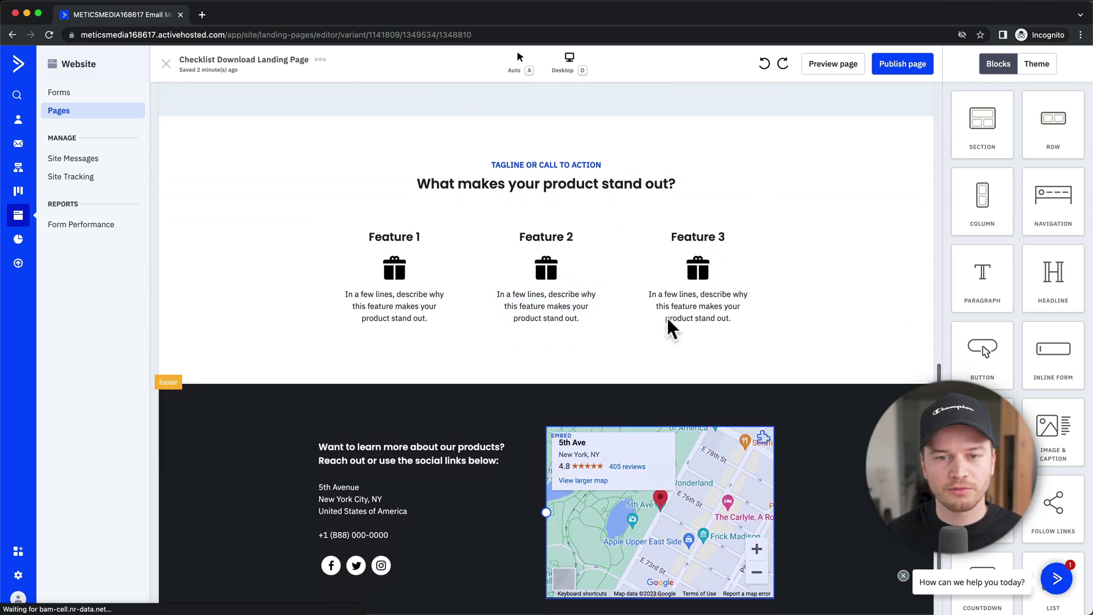
{"action": "scroll", "coordinate": [671, 329], "scroll_direction": "up", "scroll_amount": 10}
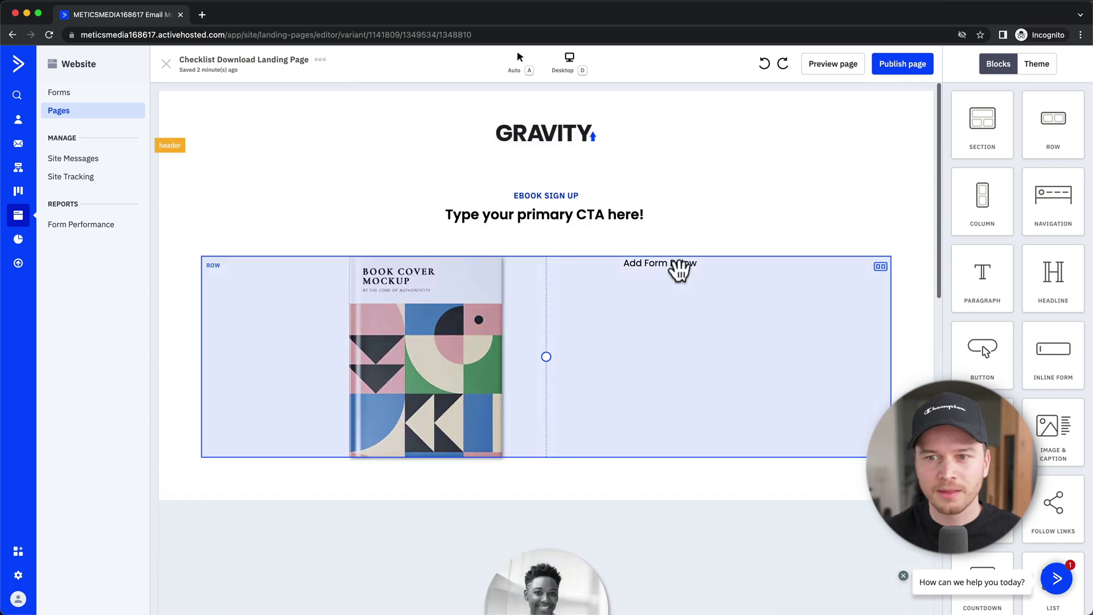
{"action": "scroll", "coordinate": [1019, 190], "scroll_direction": "down", "scroll_amount": 3}
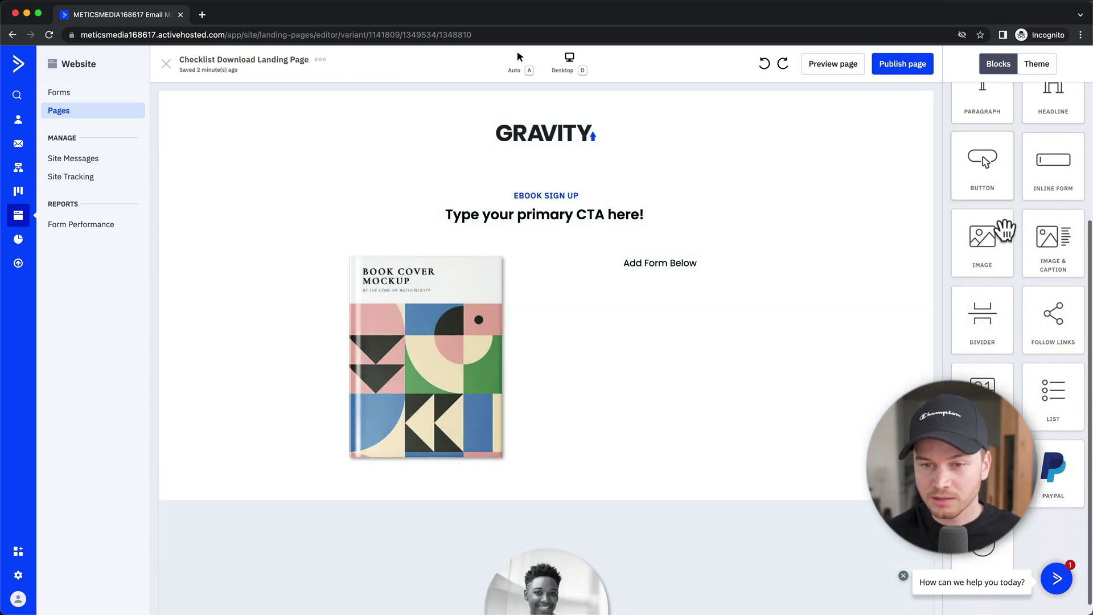
{"action": "scroll", "coordinate": [1012, 250], "scroll_direction": "down", "scroll_amount": 1}
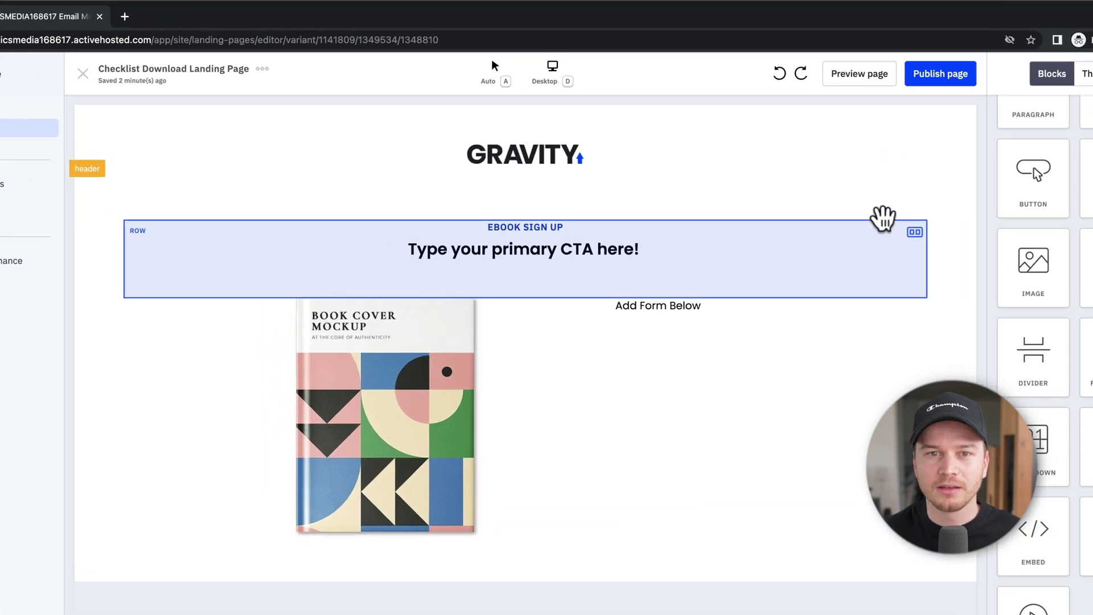
{"action": "left_click", "coordinate": [576, 64]}
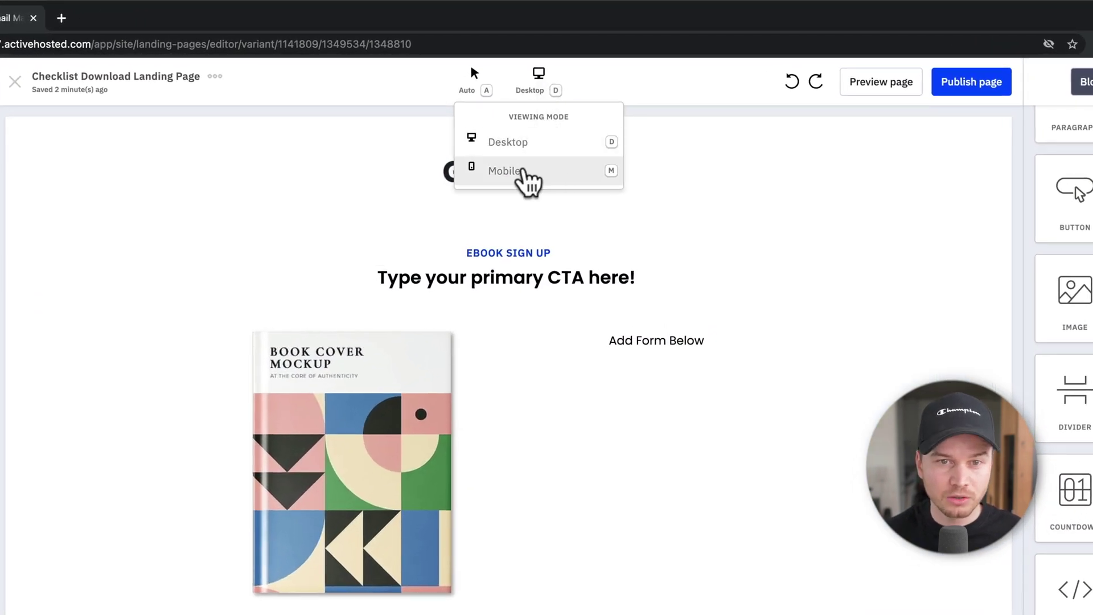
{"action": "left_click", "coordinate": [522, 171]}
{"action": "scroll", "coordinate": [630, 337], "scroll_direction": "down", "scroll_amount": 5}
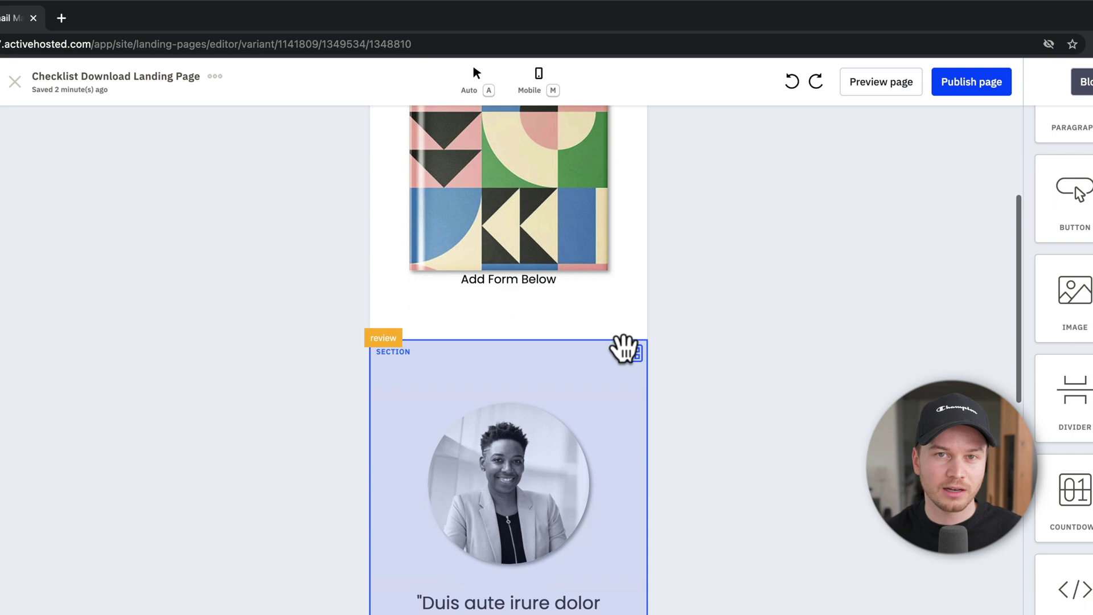
{"action": "scroll", "coordinate": [625, 348], "scroll_direction": "down", "scroll_amount": 10}
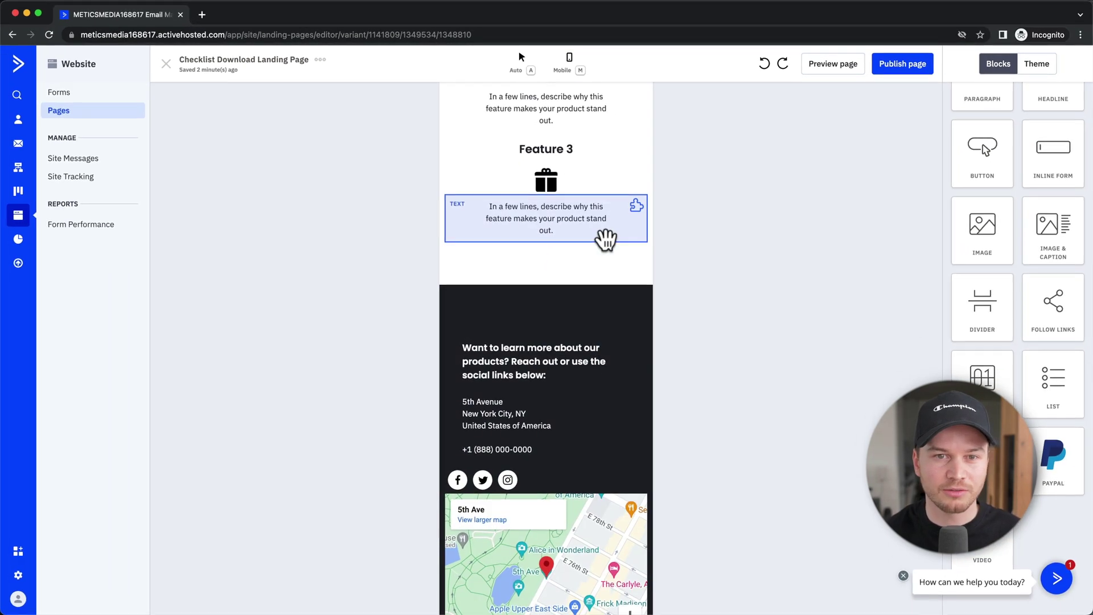
{"action": "scroll", "coordinate": [586, 302], "scroll_direction": "up", "scroll_amount": 15}
{"action": "left_click", "coordinate": [550, 89]}
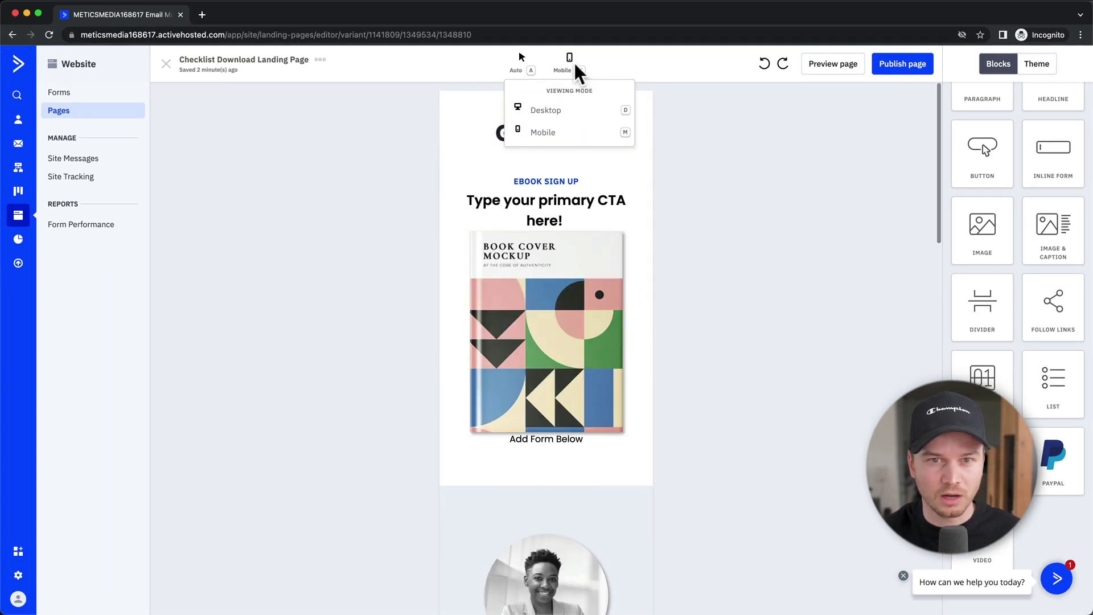
{"action": "left_click", "coordinate": [546, 110]}
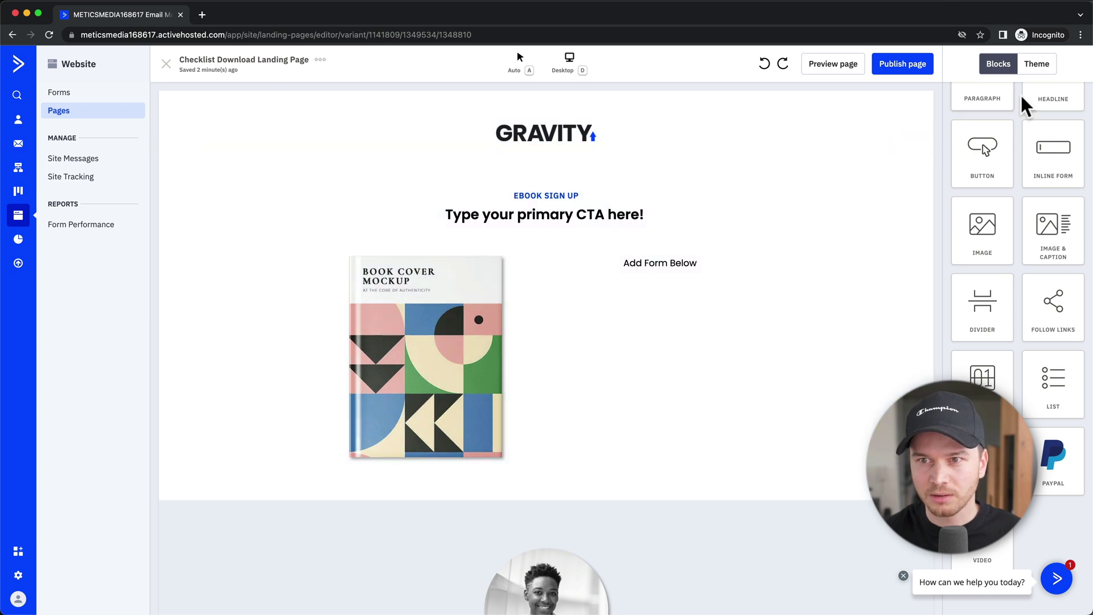
{"action": "left_click", "coordinate": [1036, 64]}
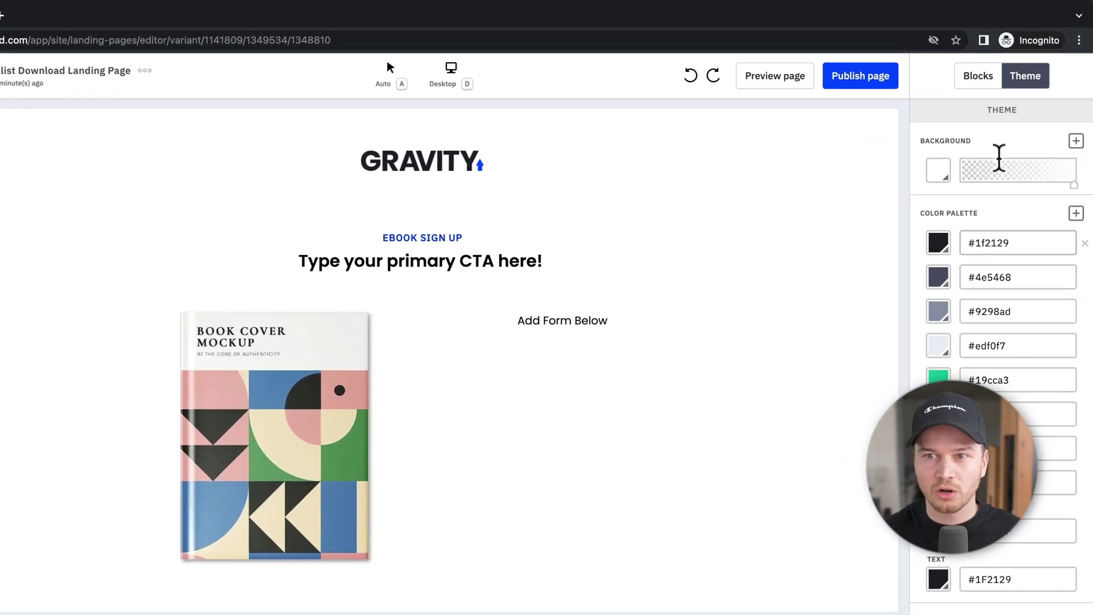
{"action": "left_click", "coordinate": [971, 86]}
{"action": "scroll", "coordinate": [729, 327], "scroll_direction": "down", "scroll_amount": 5}
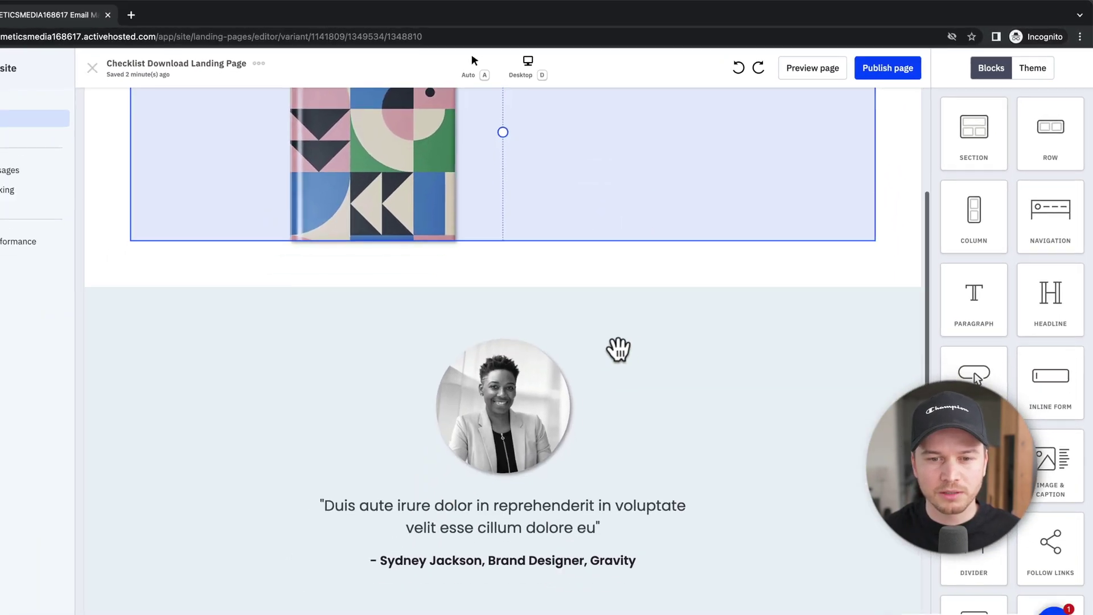
{"action": "scroll", "coordinate": [660, 370], "scroll_direction": "down", "scroll_amount": 2}
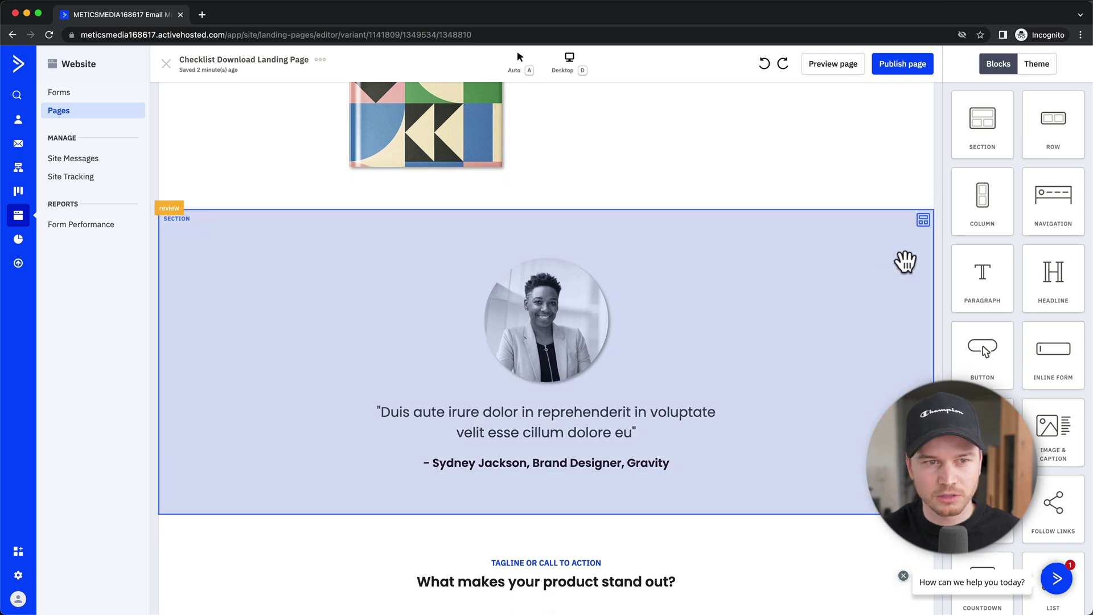
Step: Delete the testimonial, features and footer sections from the page
{"action": "left_click", "coordinate": [905, 262]}
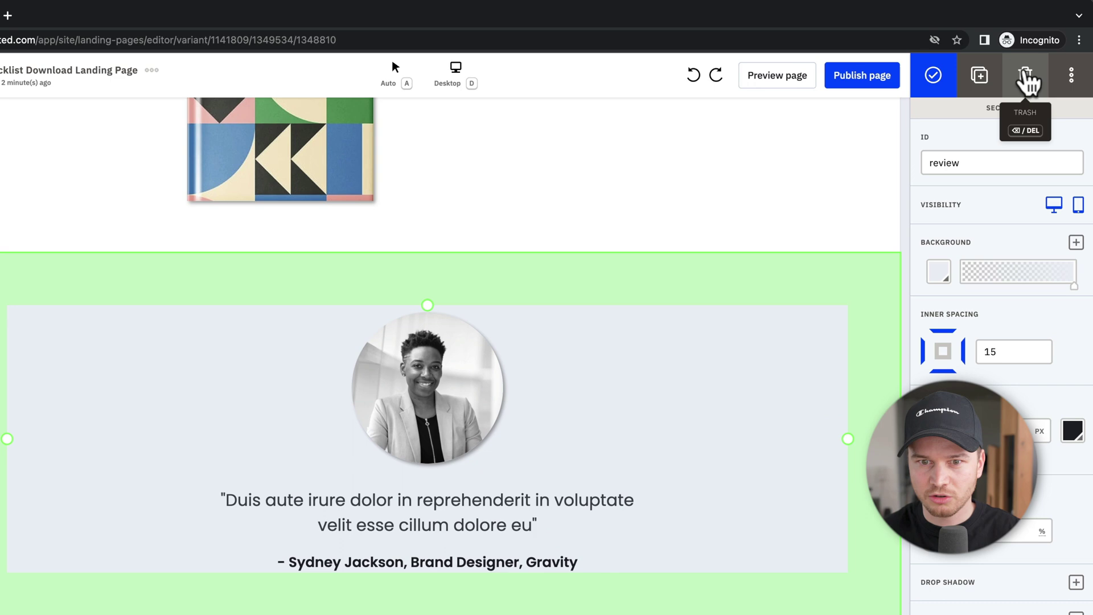
{"action": "left_click", "coordinate": [1036, 63]}
{"action": "left_click", "coordinate": [859, 340]}
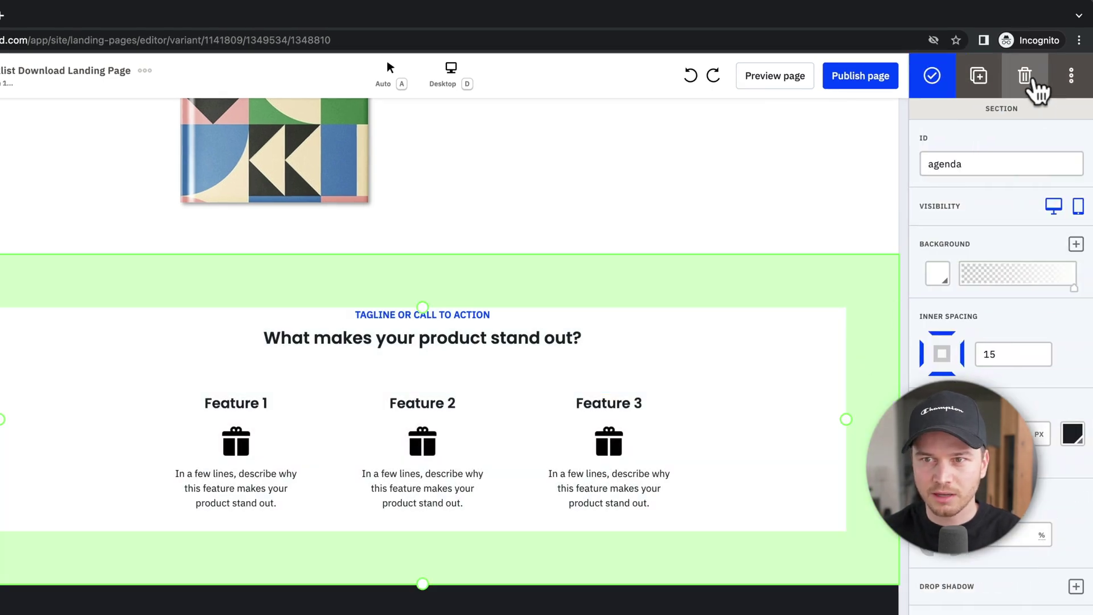
{"action": "left_click", "coordinate": [1031, 79]}
{"action": "left_click", "coordinate": [864, 403]}
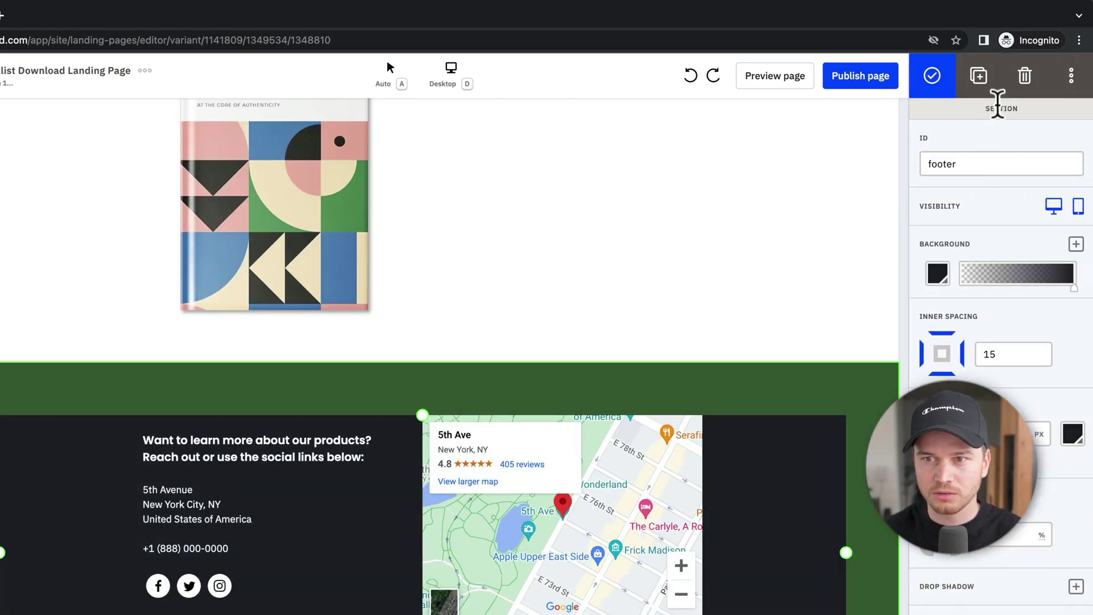
{"action": "left_click", "coordinate": [1011, 91]}
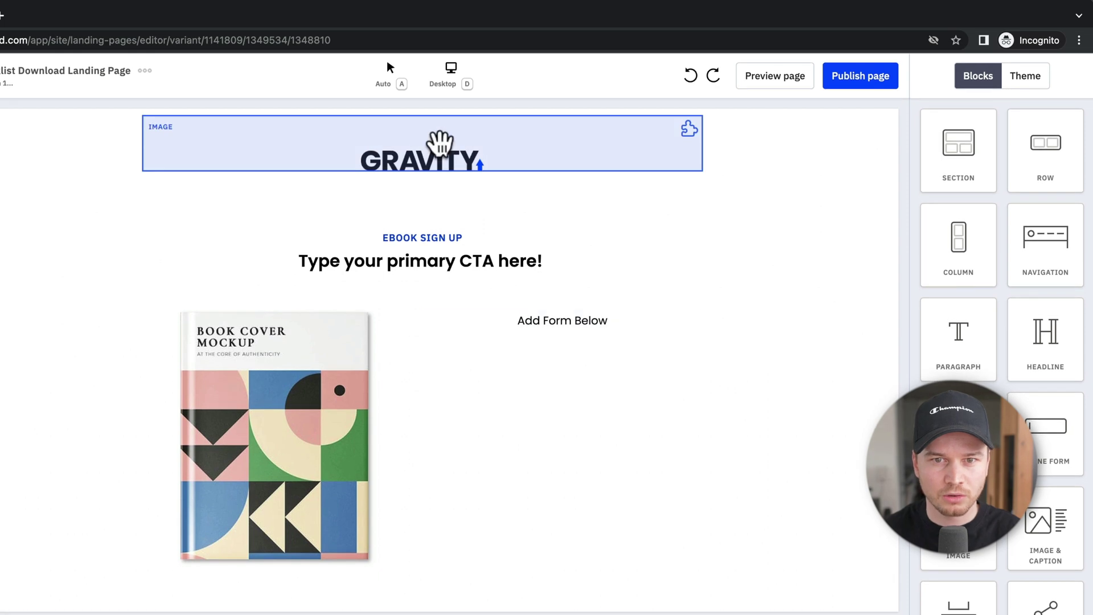
Step: Delete the GRAVITY logo image, leaving an empty top section selected
{"action": "left_click", "coordinate": [620, 153]}
{"action": "left_click", "coordinate": [1027, 80]}
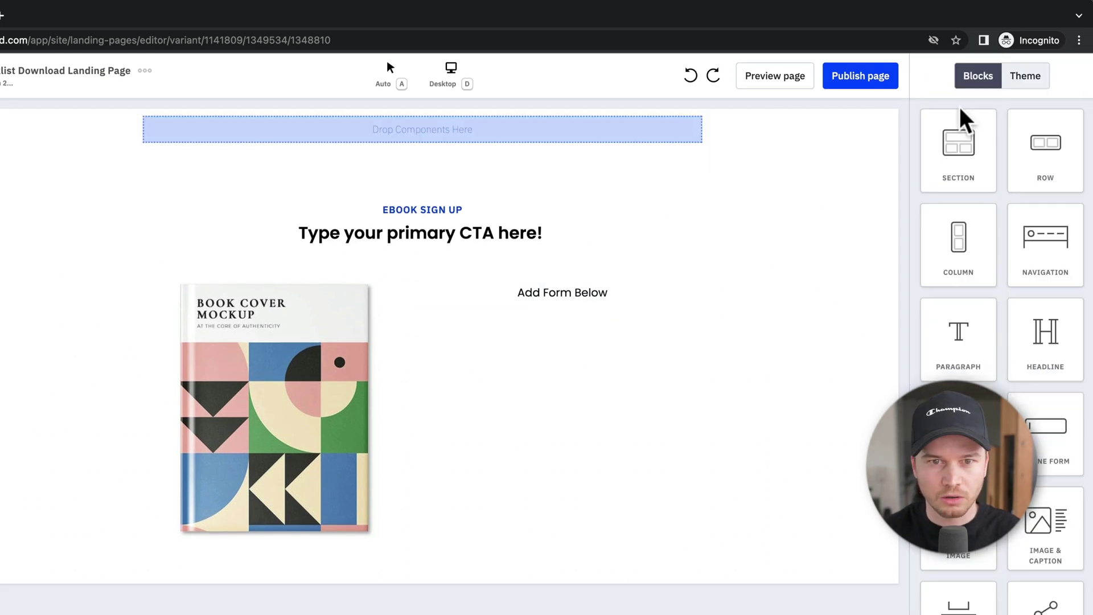
{"action": "left_click", "coordinate": [716, 135]}
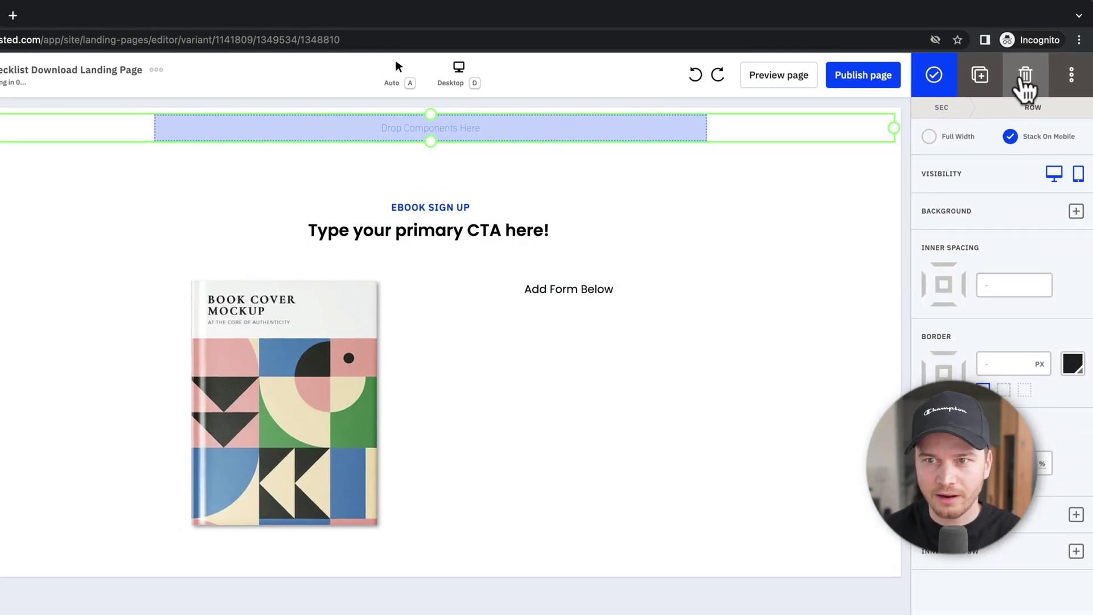
Step: Delete the empty top section and leave the book cover image unchanged after checking its replace option
{"action": "left_click", "coordinate": [1024, 88]}
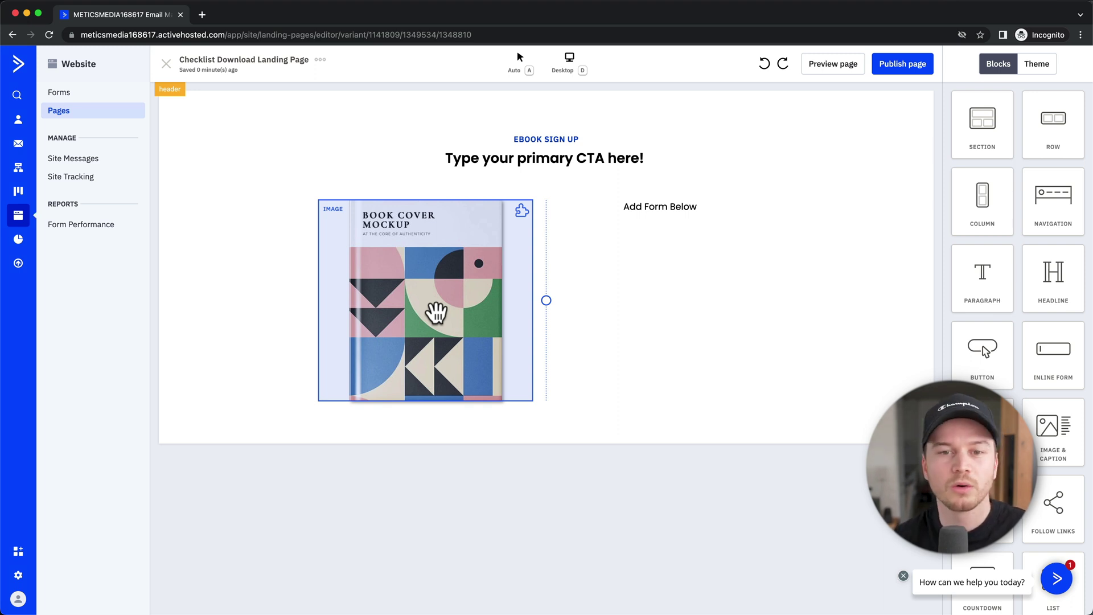
{"action": "left_click", "coordinate": [436, 312]}
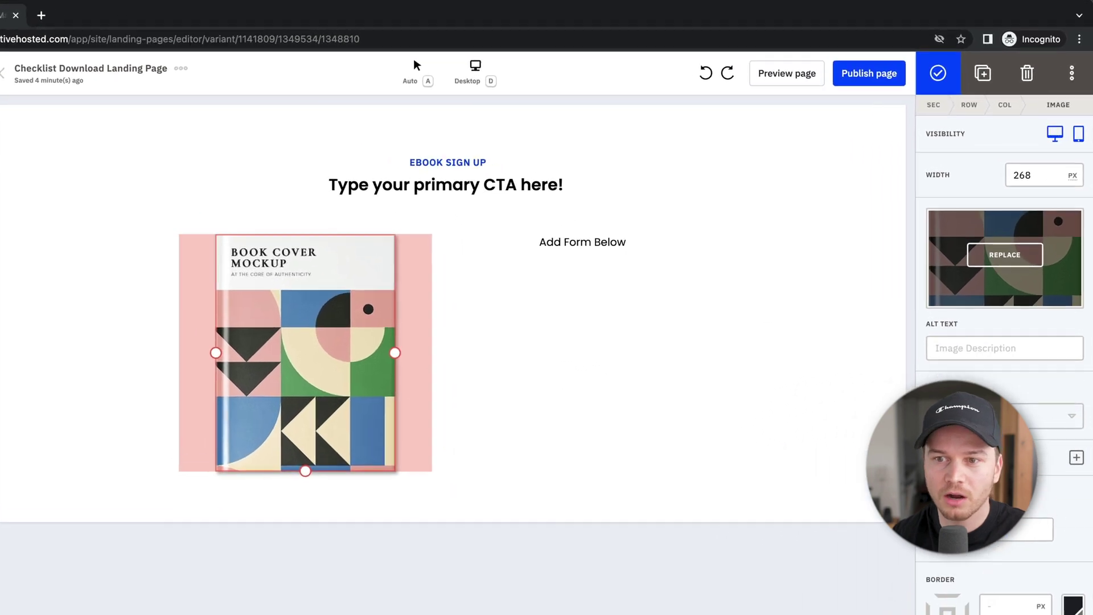
{"action": "left_click", "coordinate": [1003, 259]}
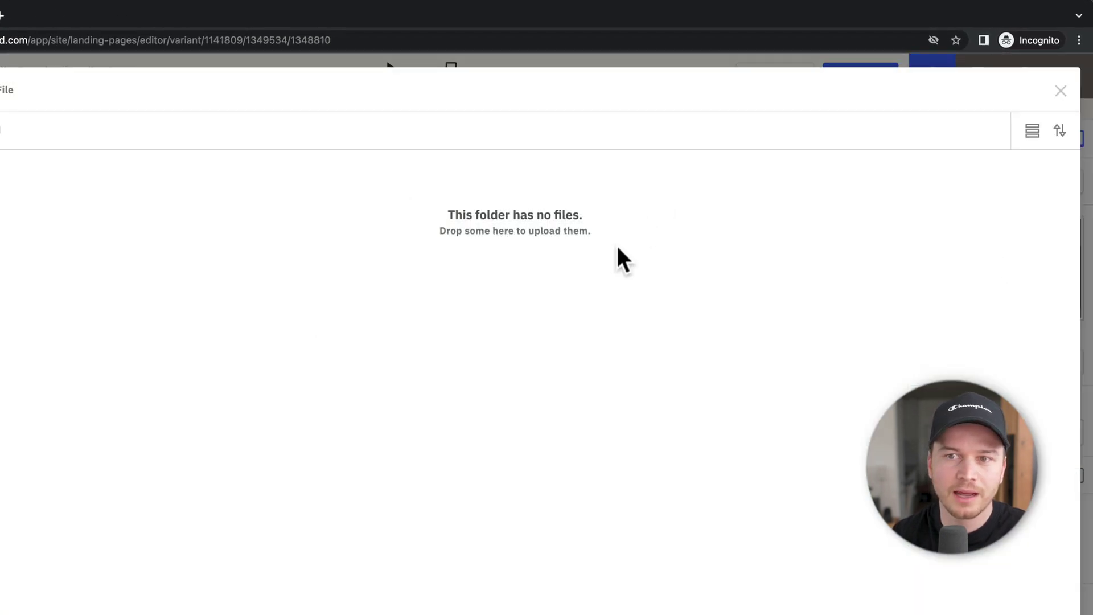
{"action": "left_click", "coordinate": [1060, 91]}
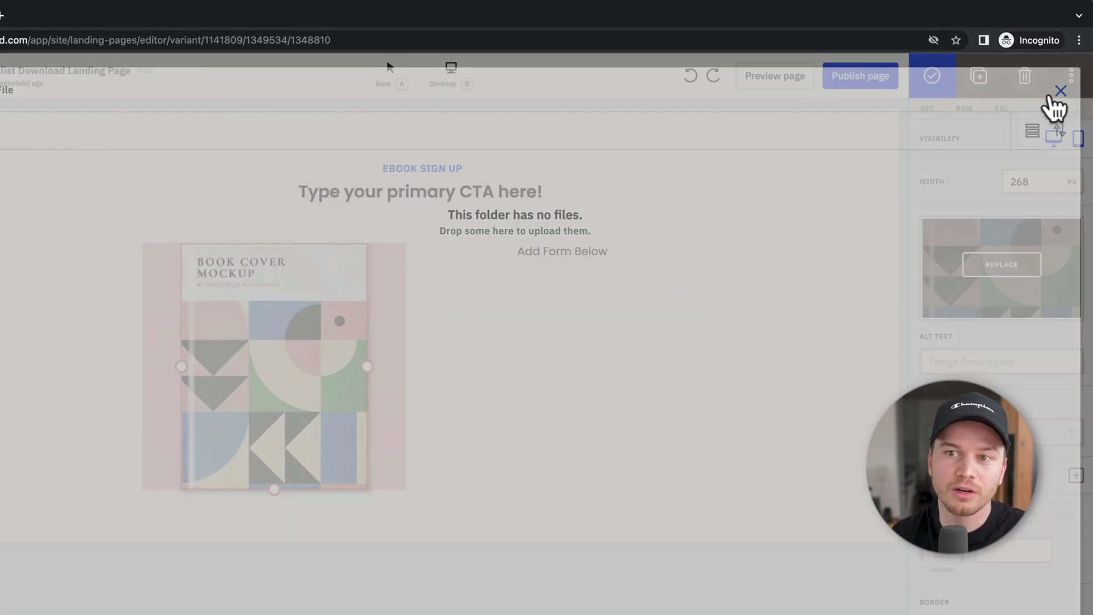
{"action": "left_click", "coordinate": [586, 332]}
{"action": "left_click", "coordinate": [443, 191]}
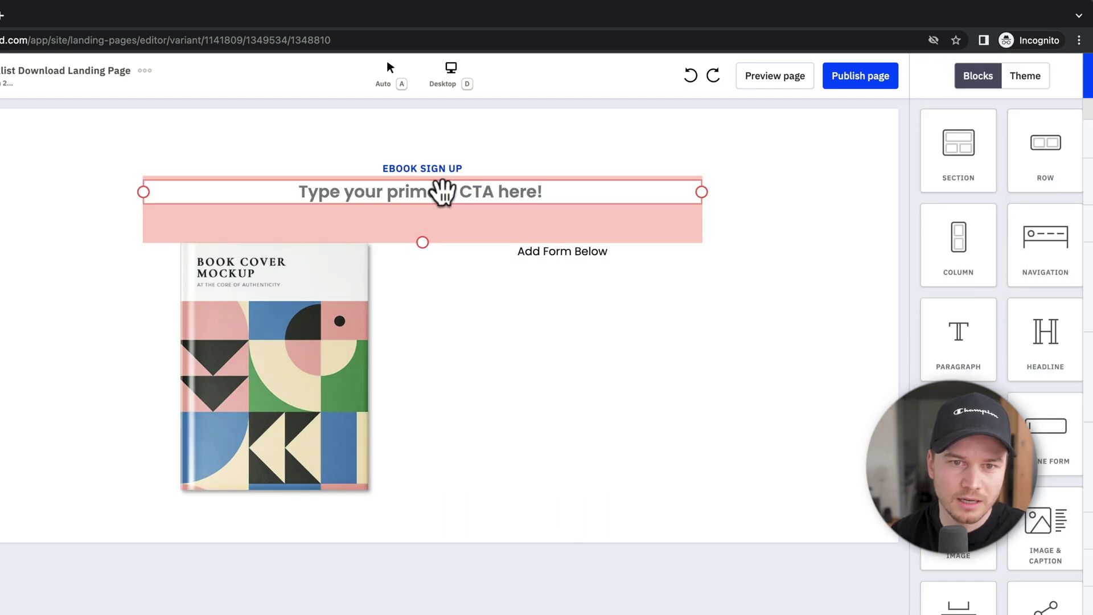
Step: Replace the headline with 'Increase your sales by 312% in 1 month implementing my optimization checklist.'
{"action": "left_click", "coordinate": [443, 191]}
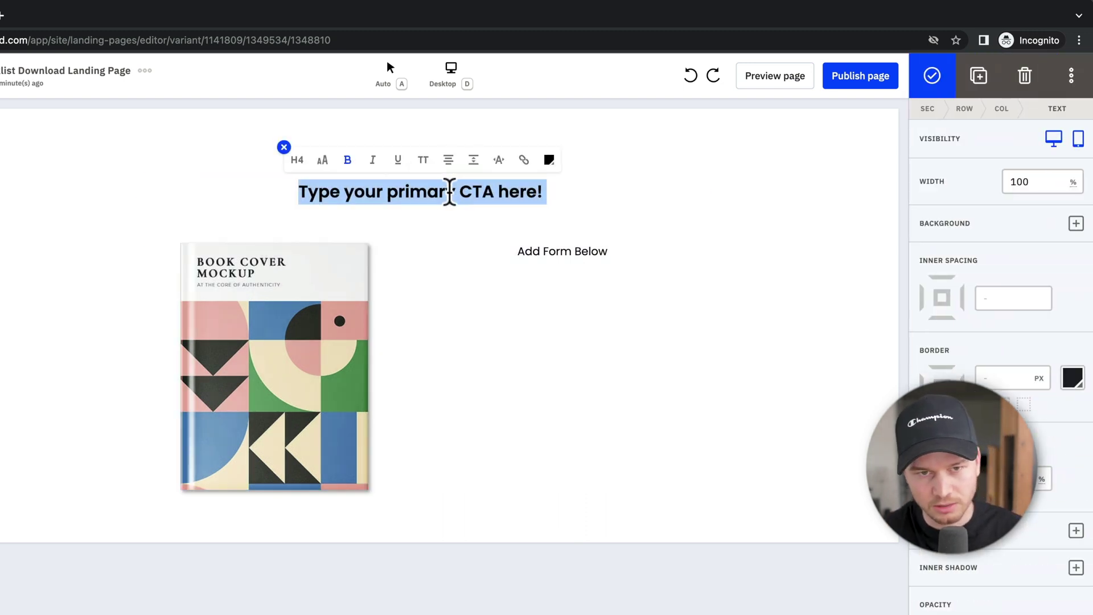
{"action": "type", "text": "Increase"}
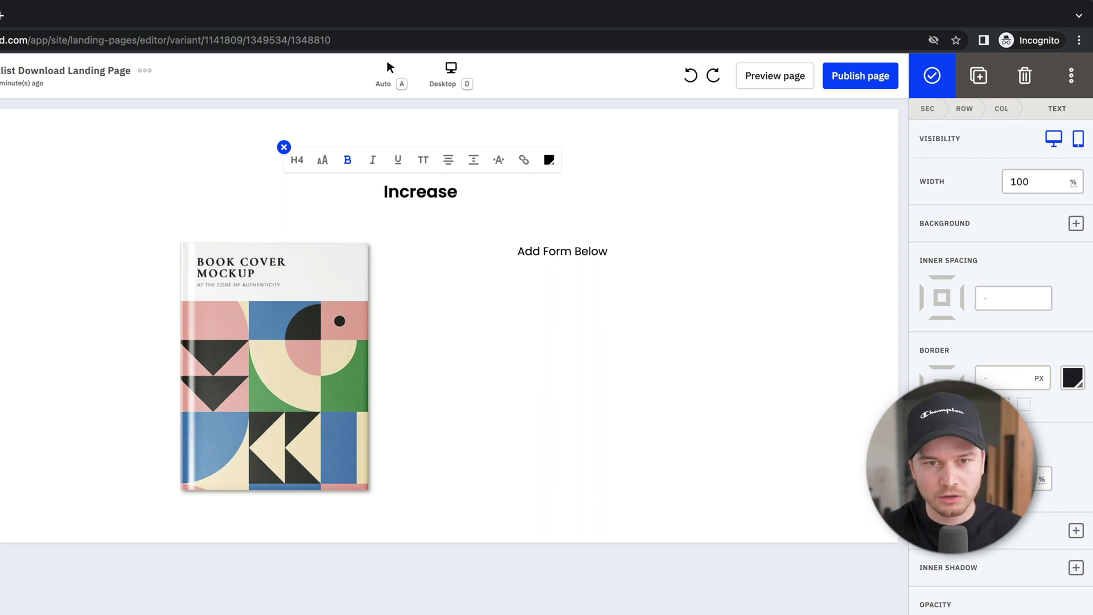
{"action": "type", "text": "your sales by"}
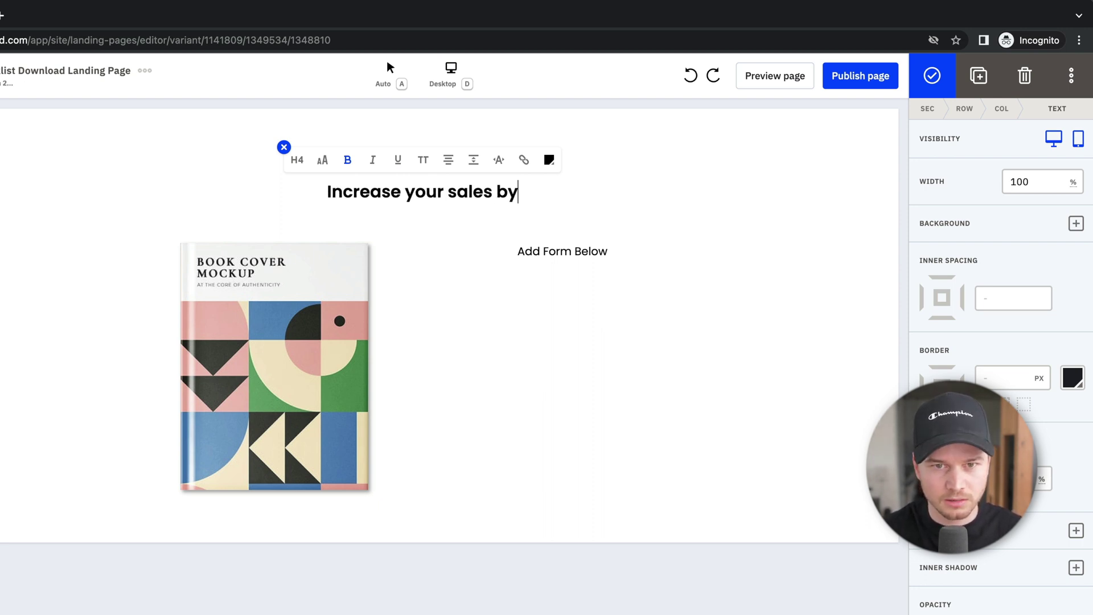
{"action": "type", "text": " 312"}
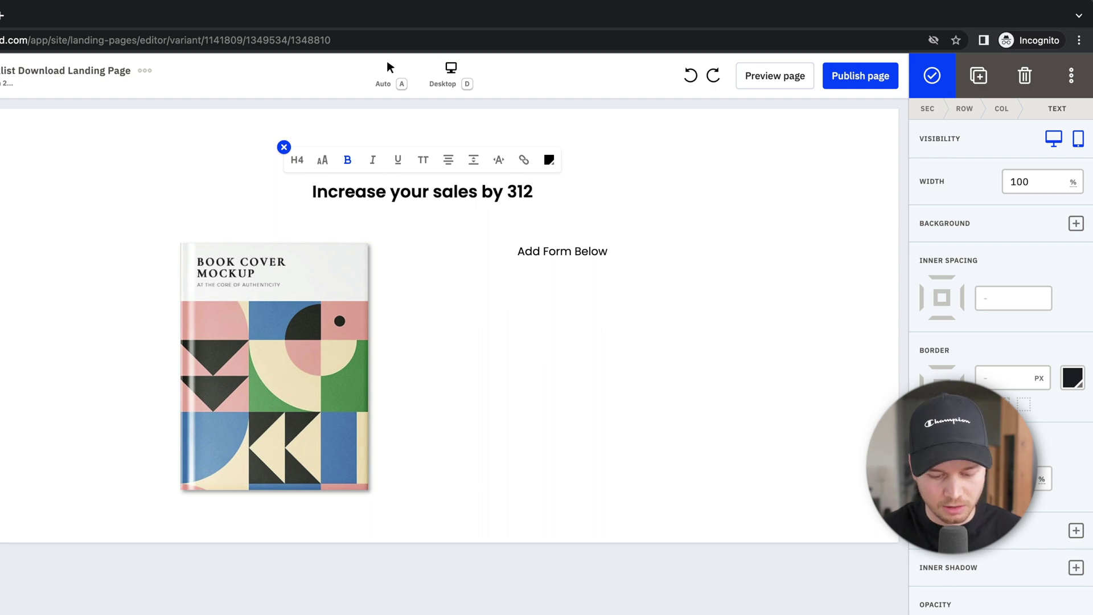
{"action": "type", "text": "% in 1 mom"}
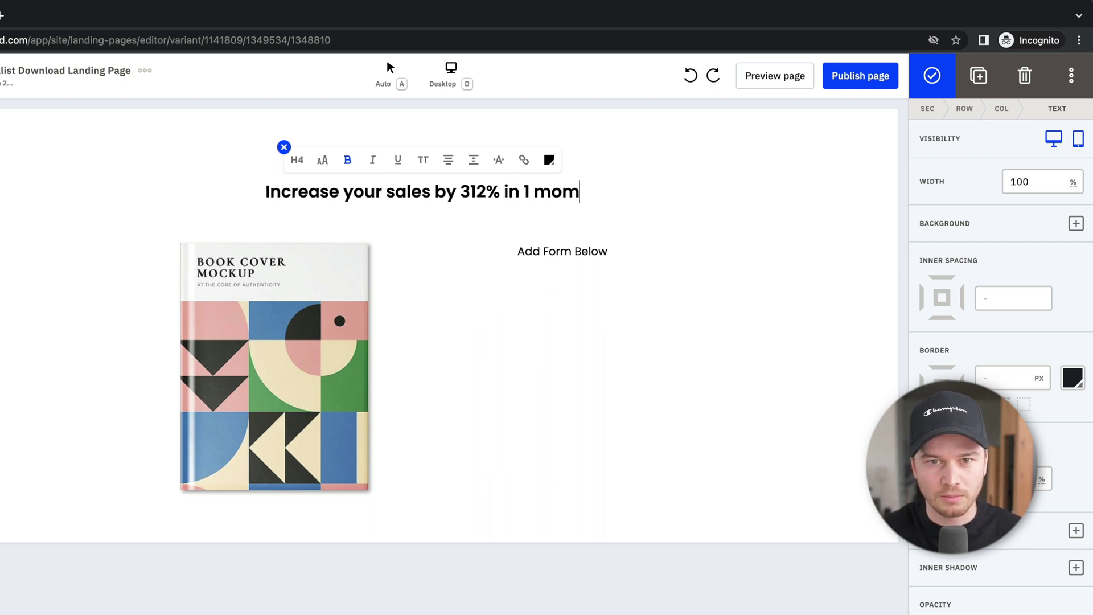
{"action": "key", "text": "BackSpace"}
{"action": "type", "text": "nth impleme"}
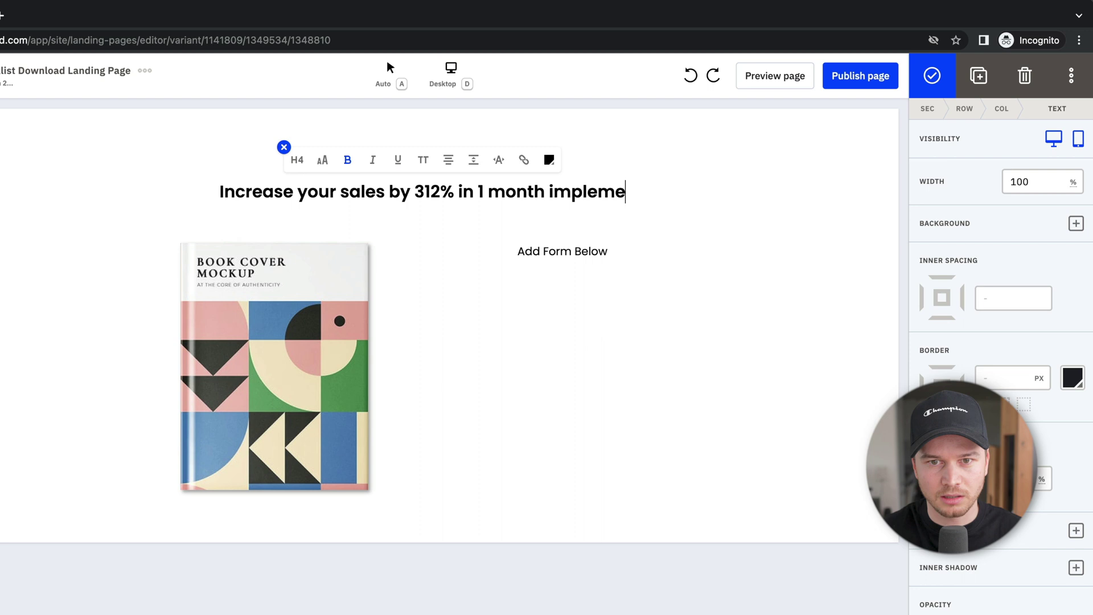
{"action": "type", "text": "nting my optim"}
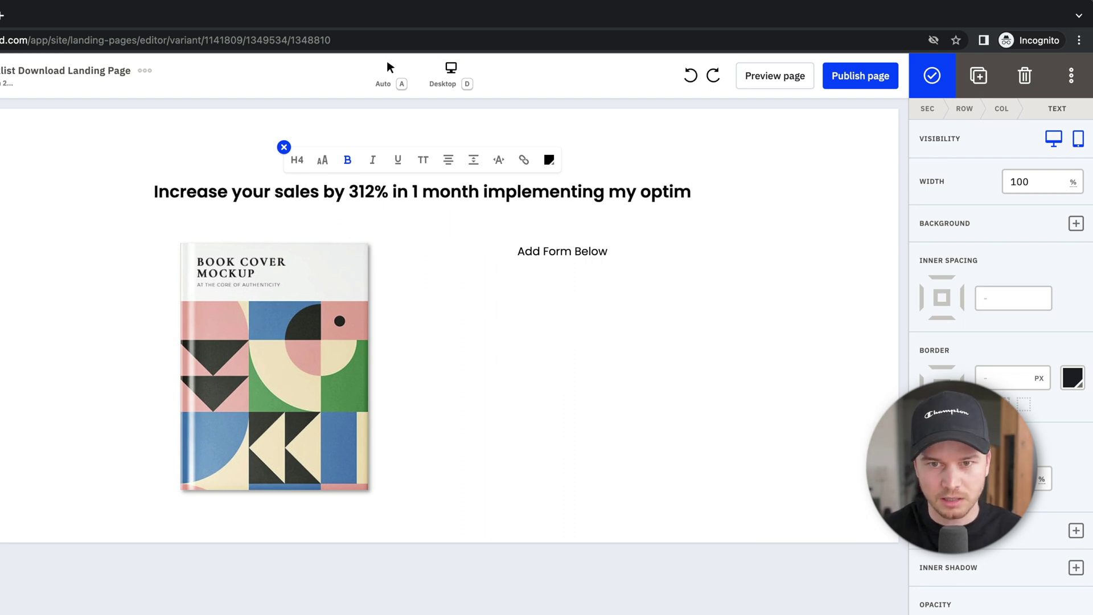
{"action": "type", "text": "ization"}
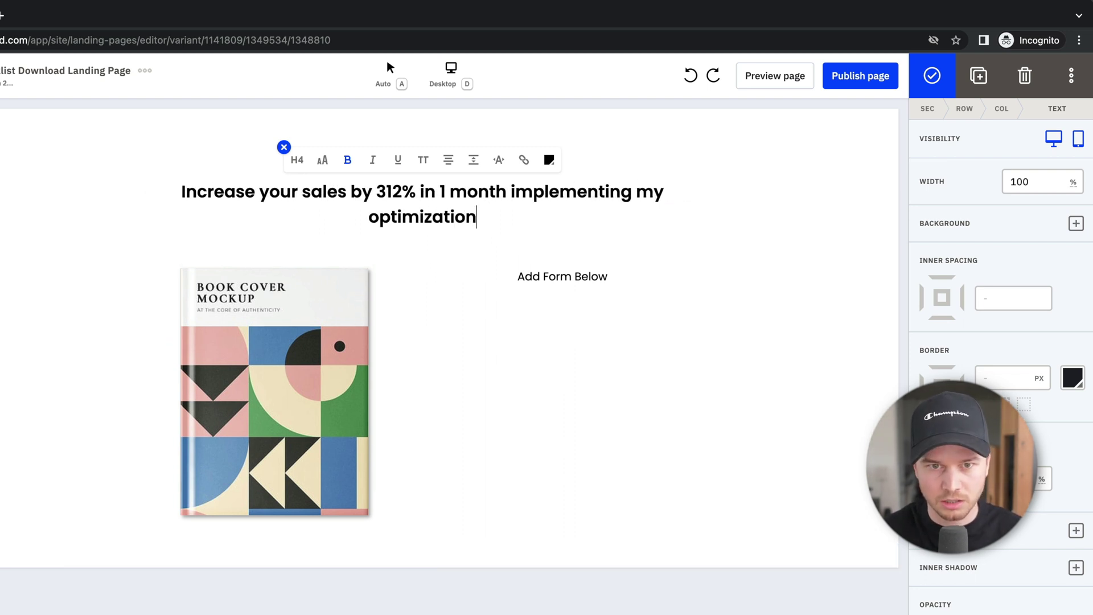
{"action": "type", "text": " checklist."}
{"action": "key", "text": "Escape"}
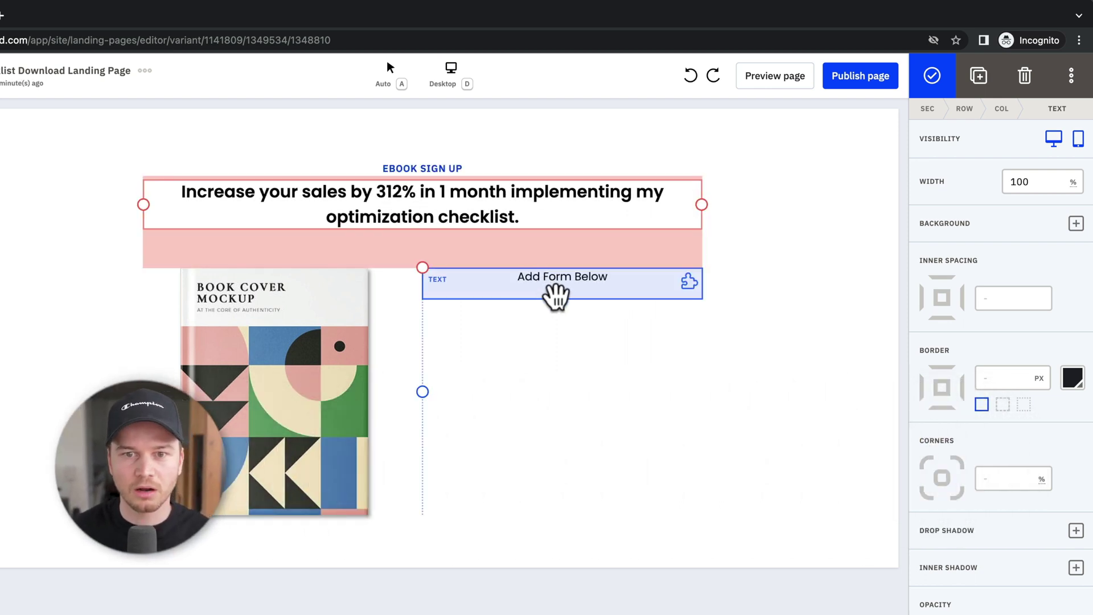
Step: Drop an Inline Form block onto the canvas beneath the 'Add Form Below' text
{"action": "left_click", "coordinate": [569, 293]}
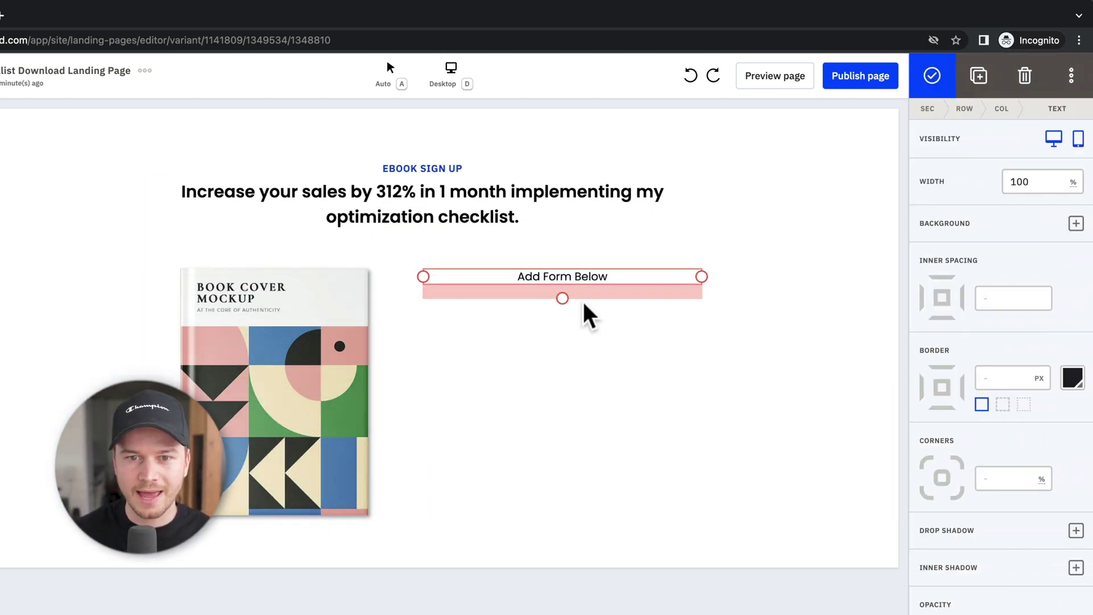
{"action": "left_click", "coordinate": [683, 325]}
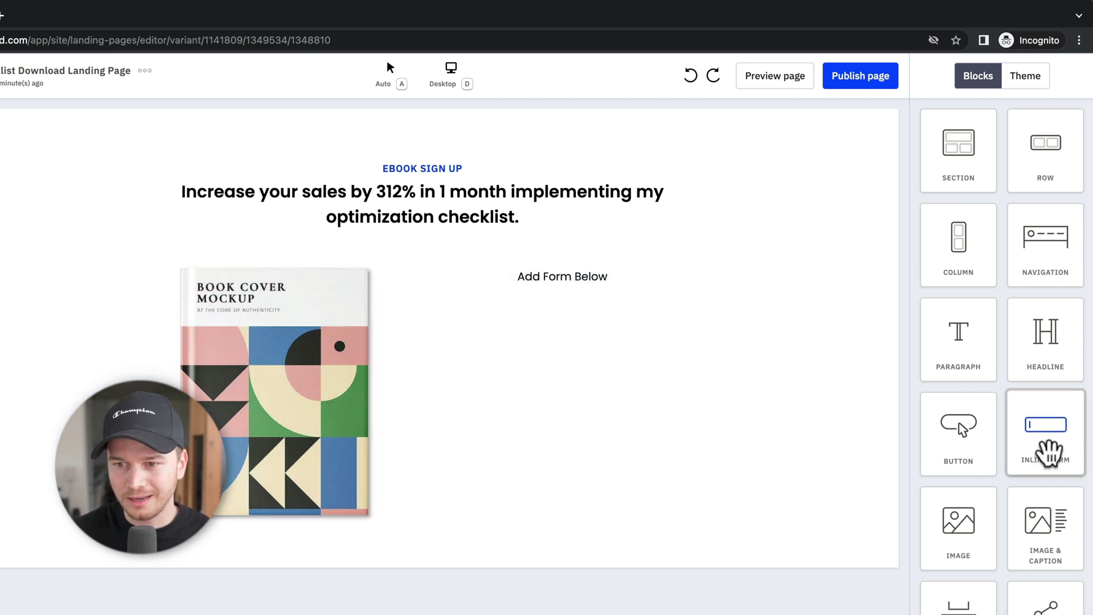
{"action": "left_click_drag", "start_coordinate": [1049, 452], "coordinate": [558, 319]}
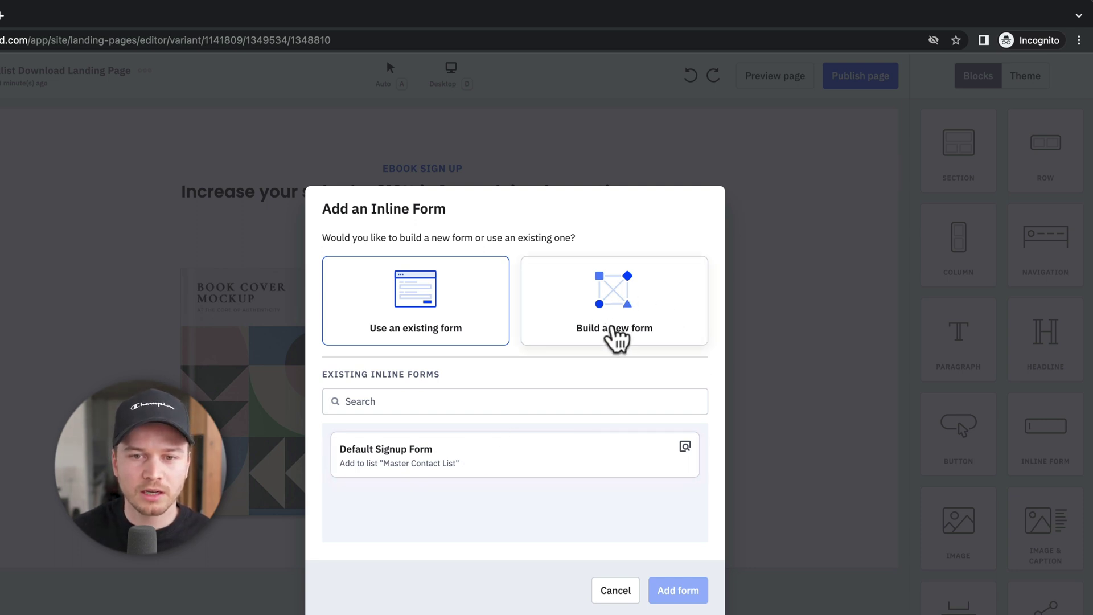
Step: Build a new inline form named 'Landing Page Form' subscribing signups to the Master Contact List
{"action": "left_click", "coordinate": [604, 323]}
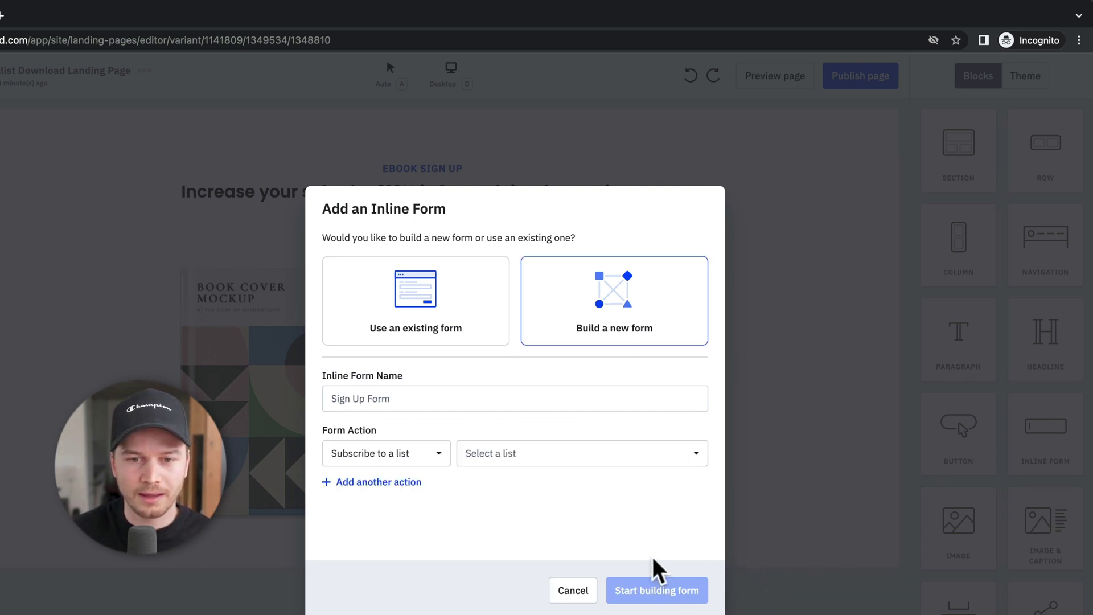
{"action": "left_click", "coordinate": [401, 397]}
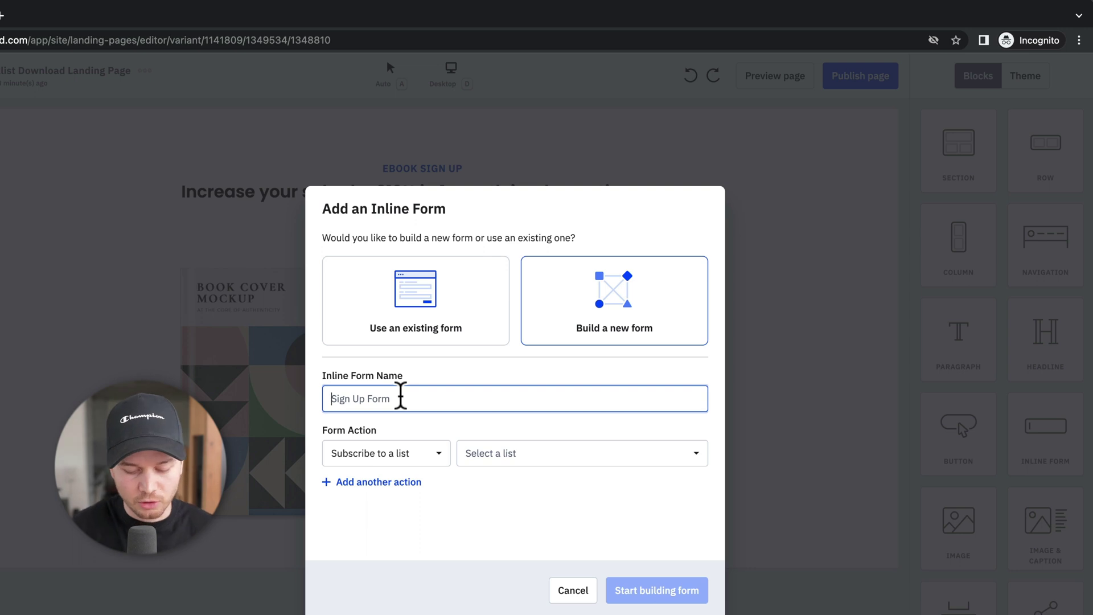
{"action": "type", "text": "Landing Page Form"}
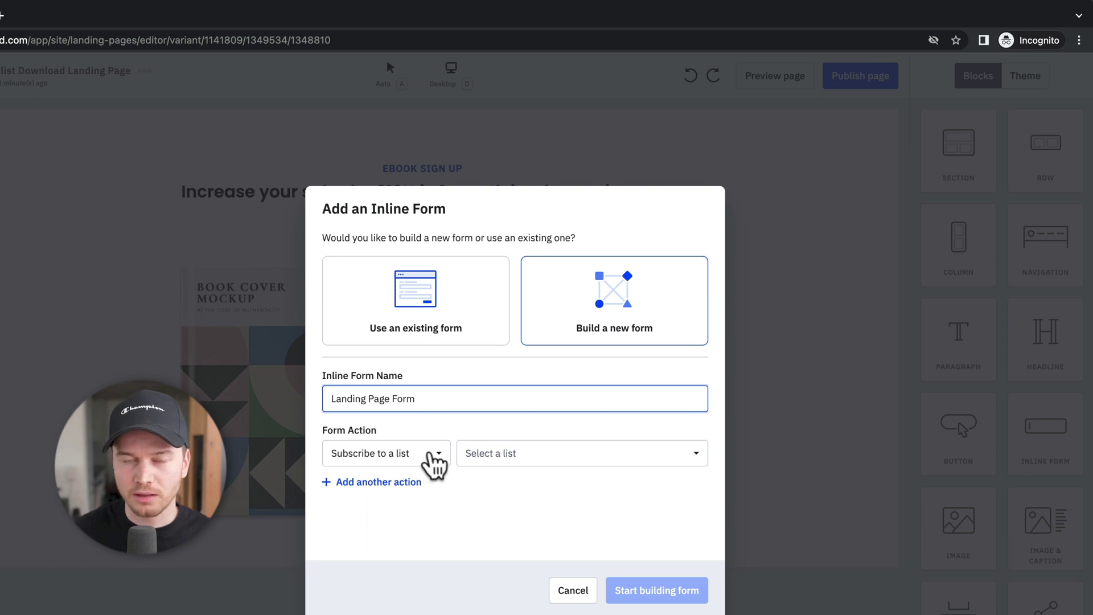
{"action": "left_click", "coordinate": [436, 458]}
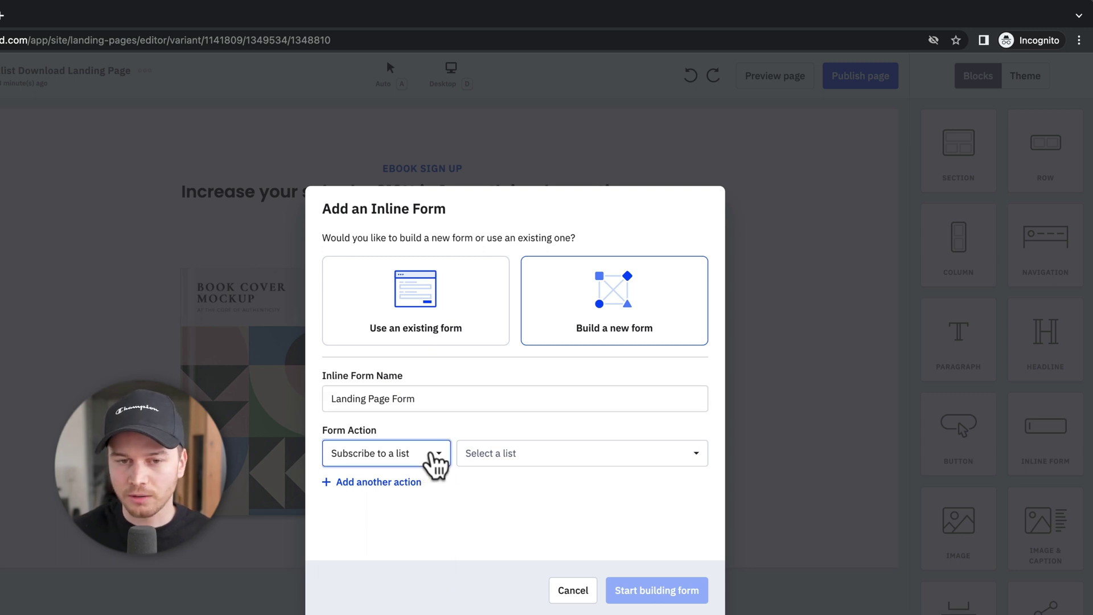
{"action": "left_click", "coordinate": [379, 568]}
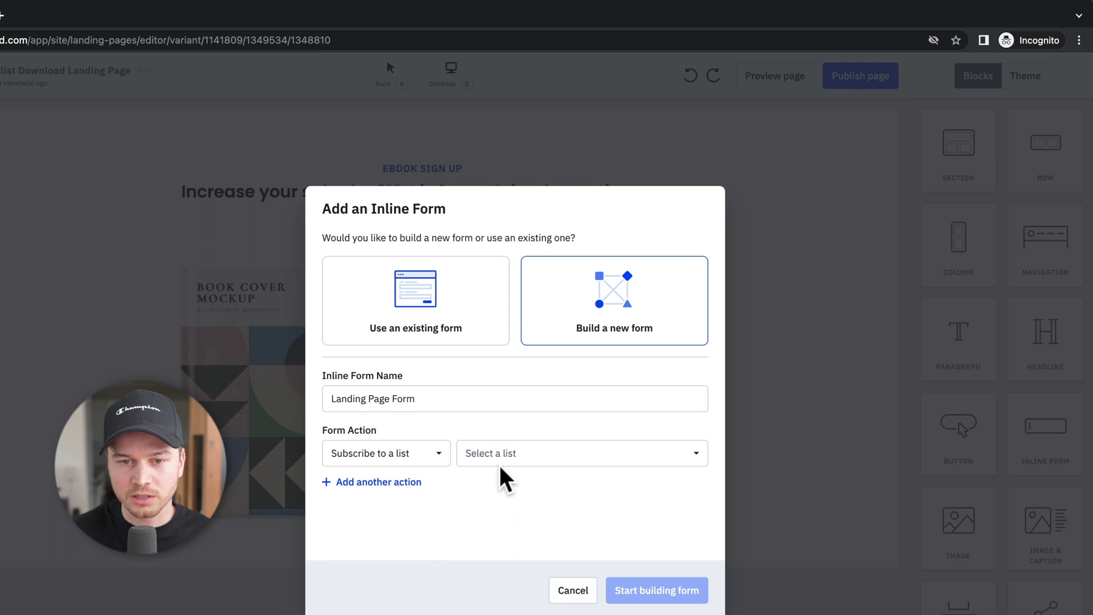
{"action": "left_click", "coordinate": [498, 456]}
{"action": "left_click", "coordinate": [508, 521]}
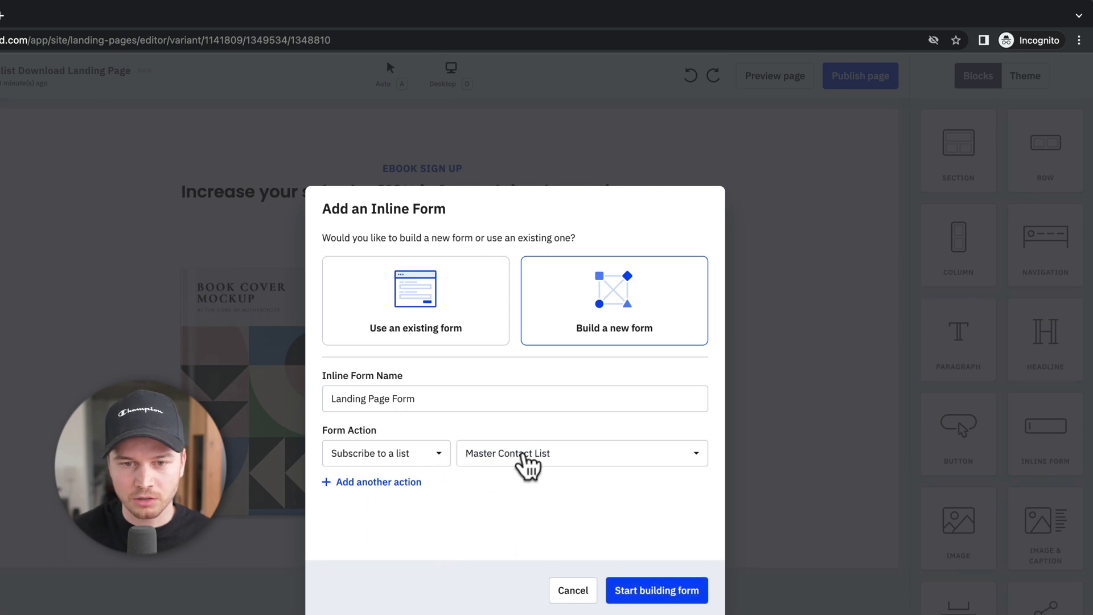
{"action": "left_click", "coordinate": [672, 592]}
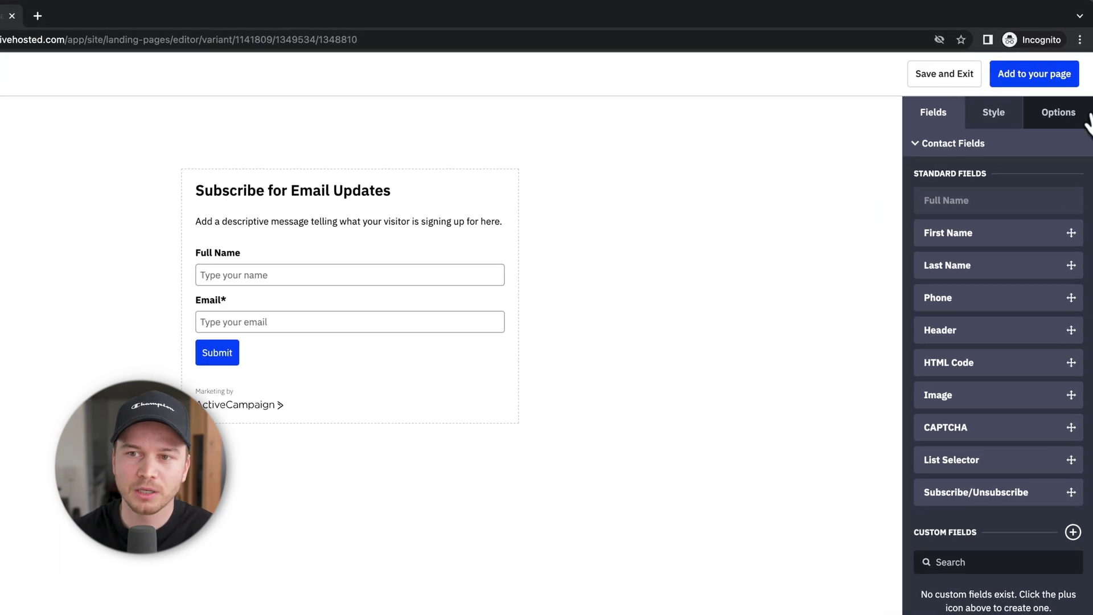
Step: Show the Options panel for Landing Page Form 2 in the form builder
{"action": "left_click", "coordinate": [1041, 139]}
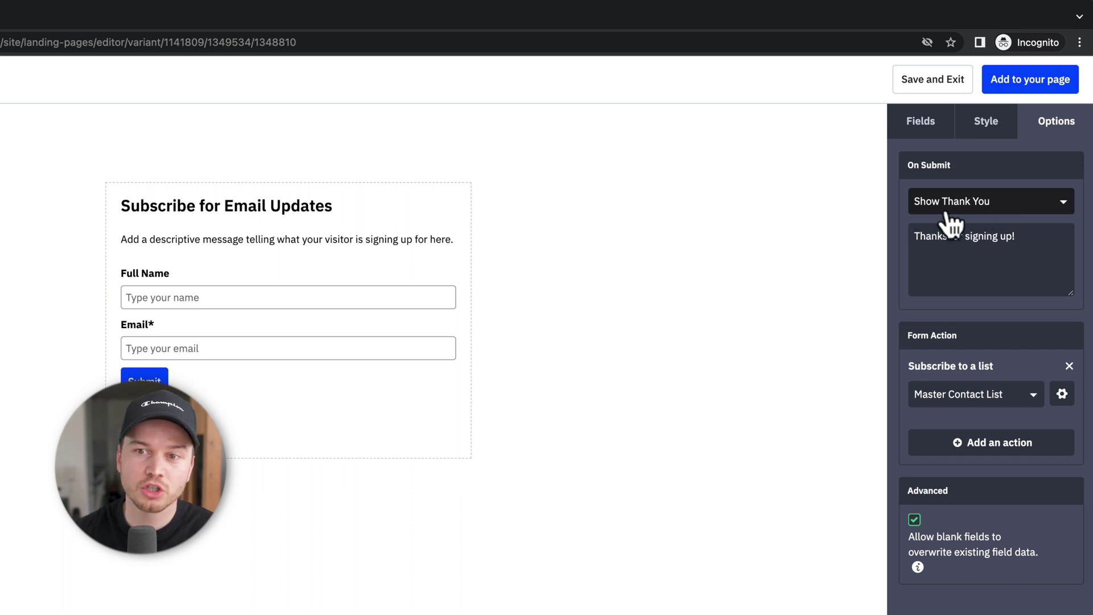
{"action": "left_click", "coordinate": [984, 211]}
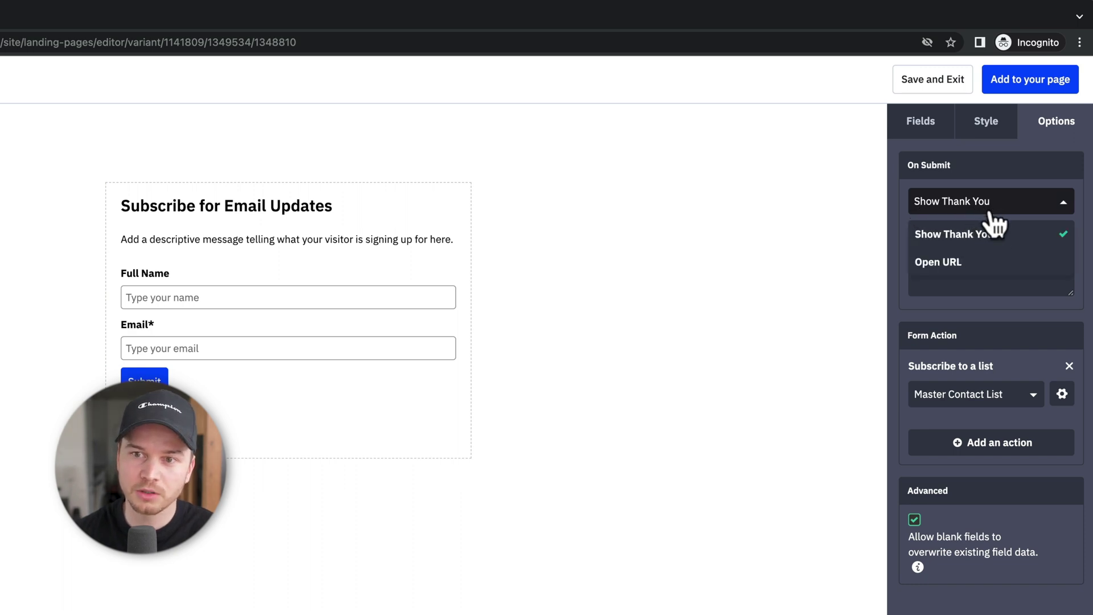
{"action": "left_click", "coordinate": [951, 263]}
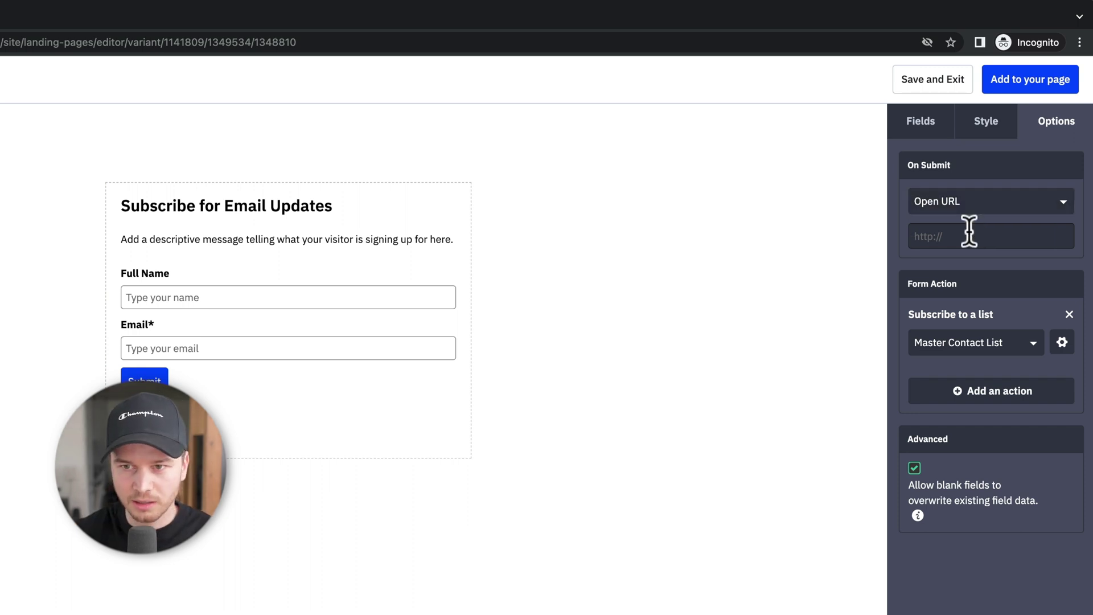
{"action": "type", "text": "www.go"}
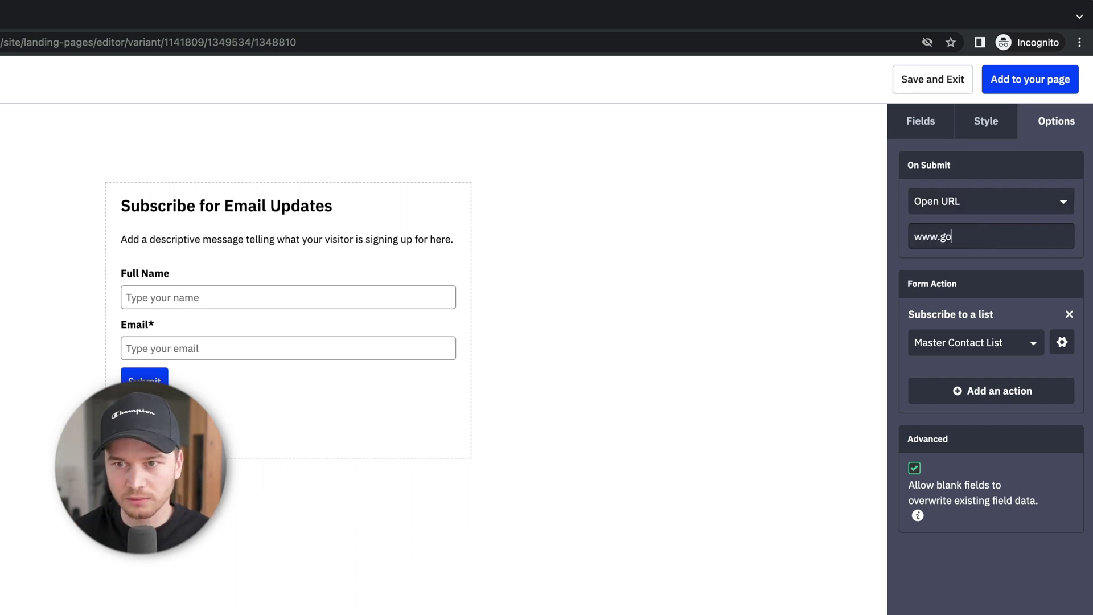
{"action": "type", "text": "ogle.com"}
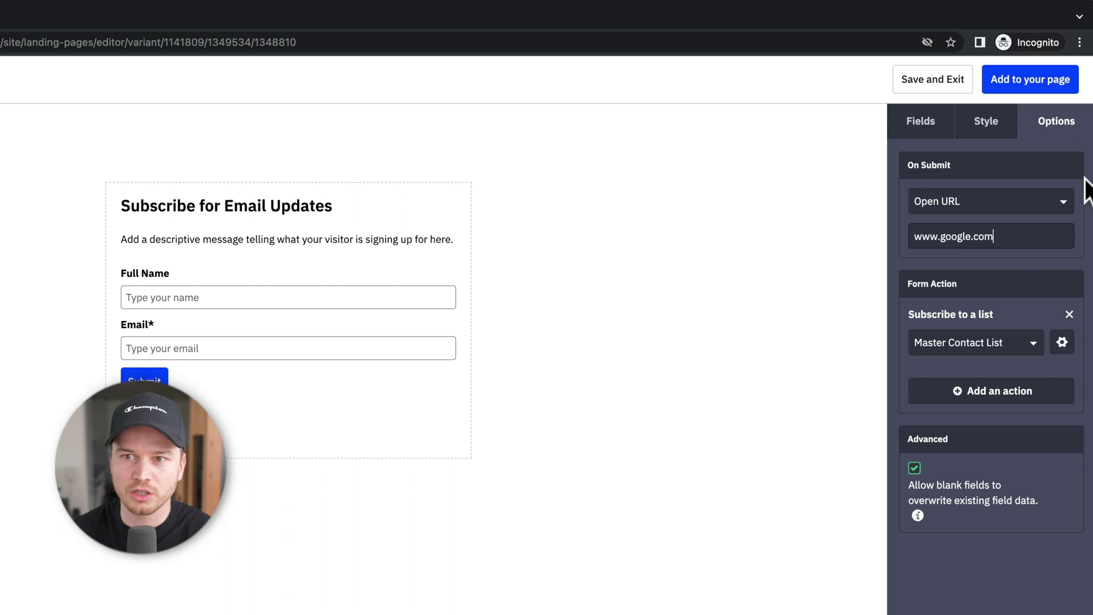
{"action": "left_click", "coordinate": [1022, 83]}
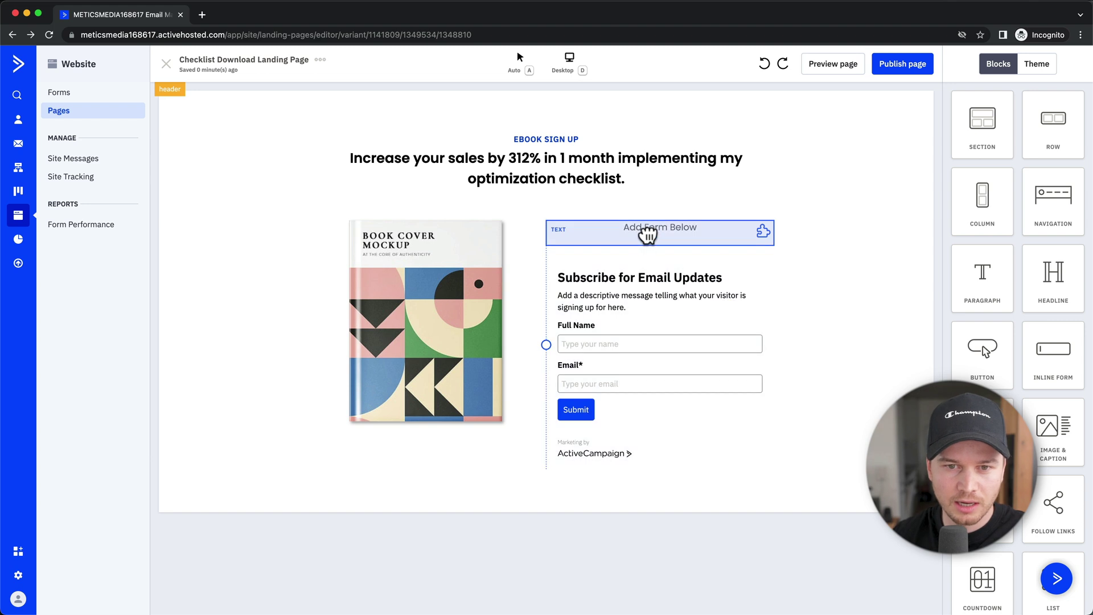
Step: Delete the 'Add Form Below' text block and begin publishing the landing page
{"action": "left_click", "coordinate": [647, 236]}
{"action": "left_click", "coordinate": [1036, 64]}
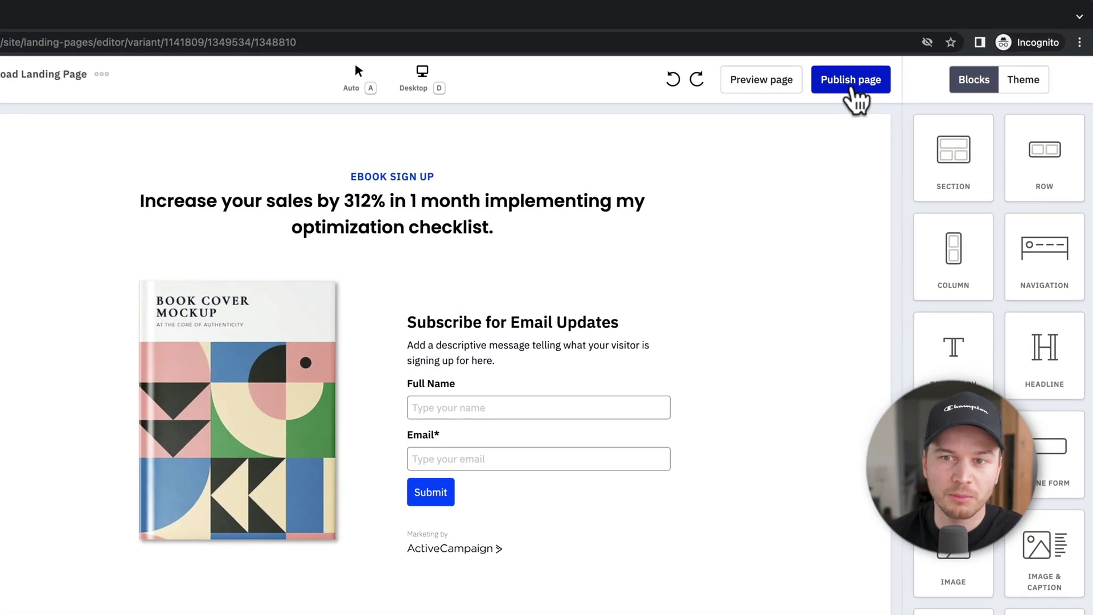
{"action": "left_click", "coordinate": [852, 86]}
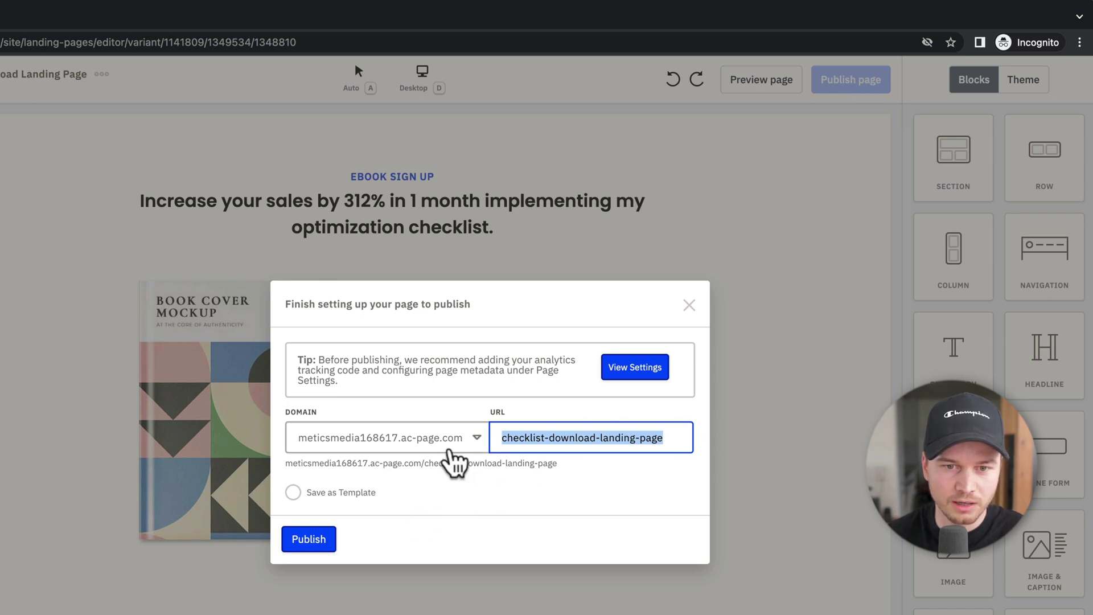
Step: Publish the landing page on the default domain with the checklist-download-landing-page slug
{"action": "left_click", "coordinate": [456, 444]}
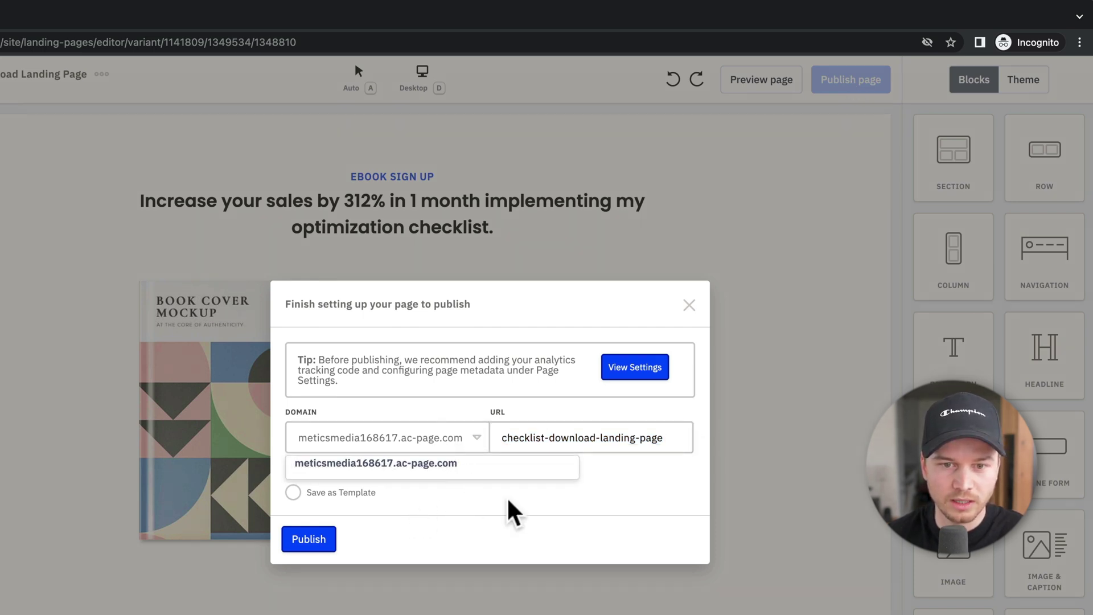
{"action": "left_click", "coordinate": [494, 466]}
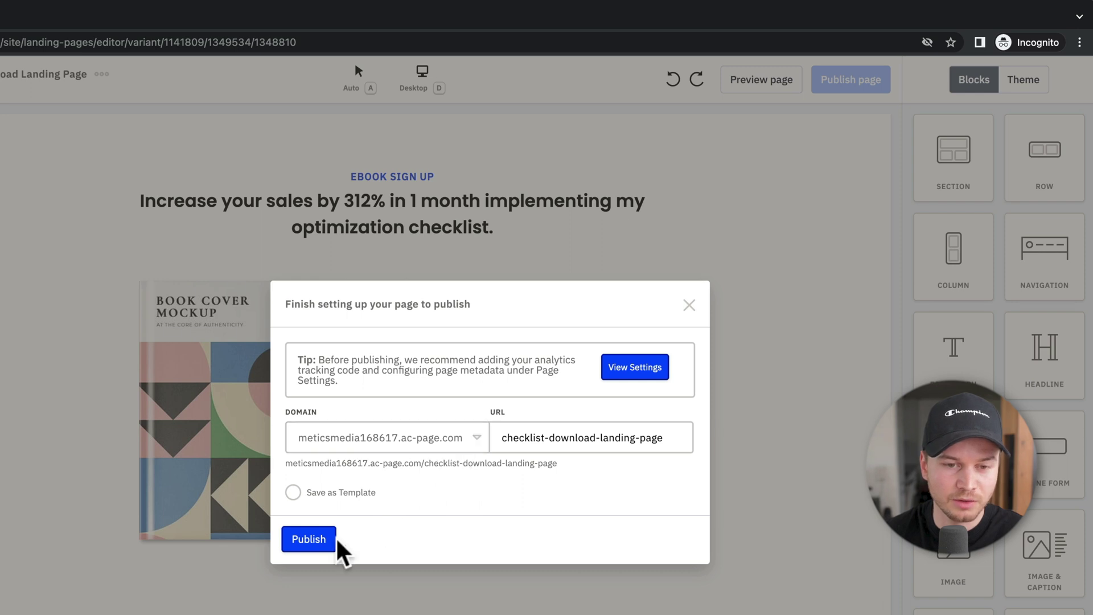
{"action": "left_click", "coordinate": [310, 544]}
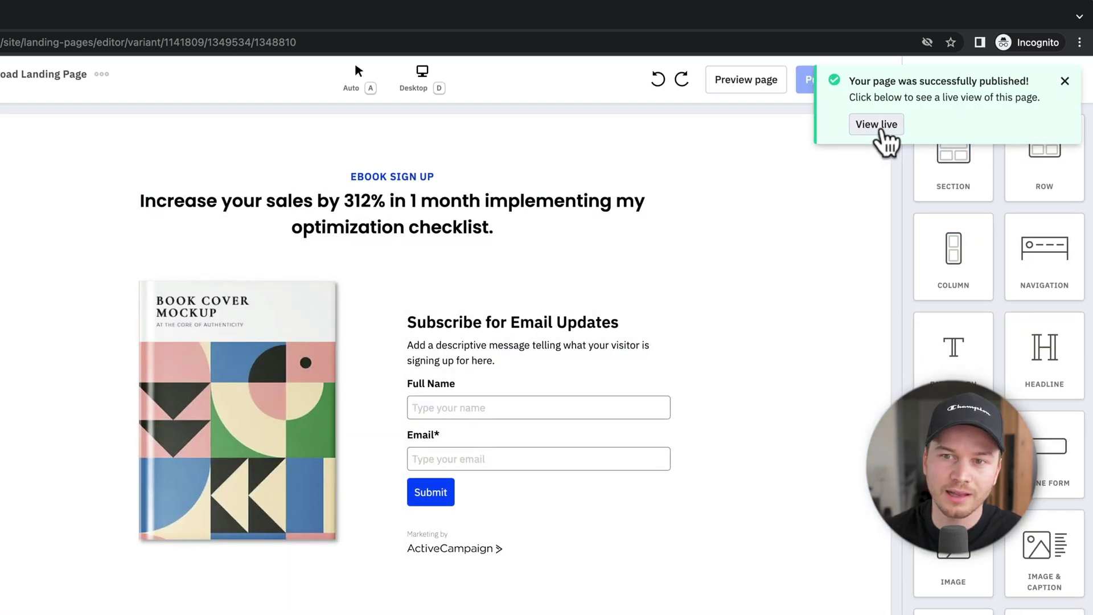
Step: Submit a test signup with a sample name and email, confirm the Google redirect, and return to the editor
{"action": "left_click", "coordinate": [877, 126]}
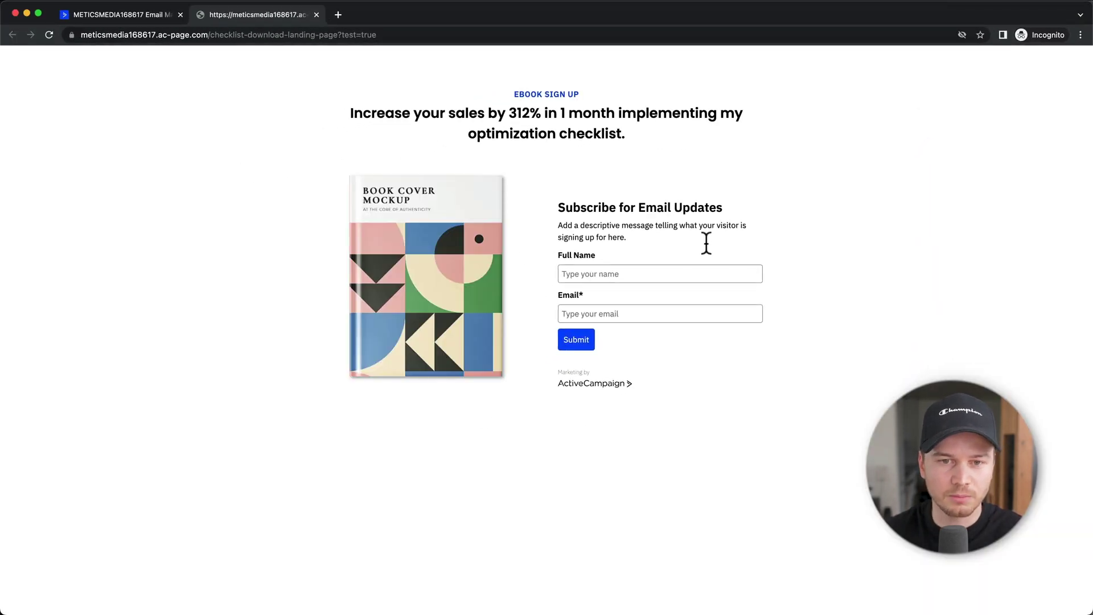
{"action": "left_click", "coordinate": [643, 274]}
{"action": "type", "text": "Simon"}
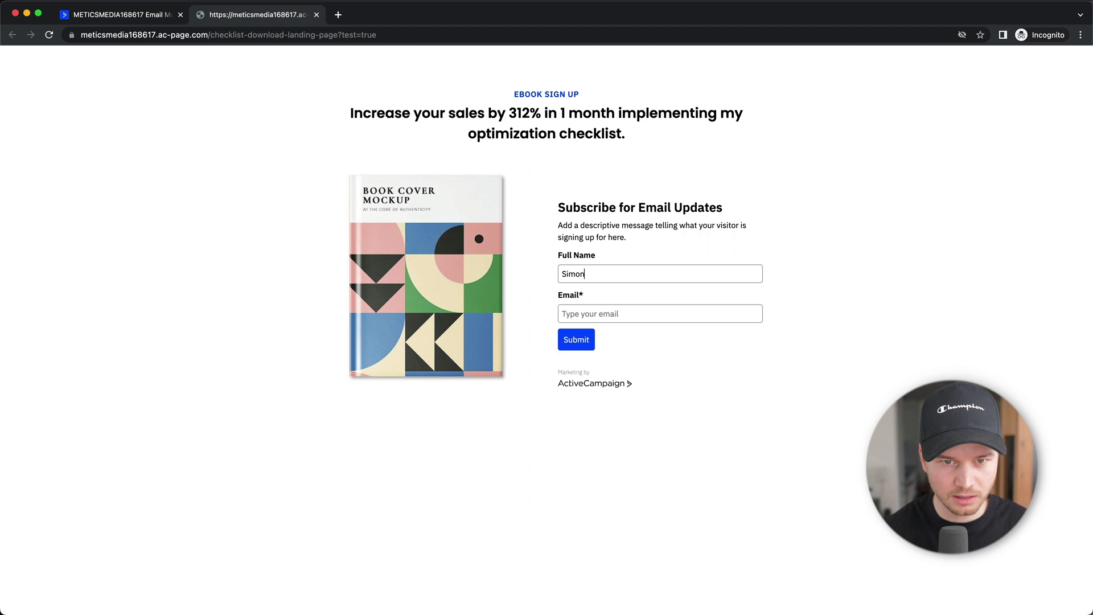
{"action": "left_click", "coordinate": [626, 314]}
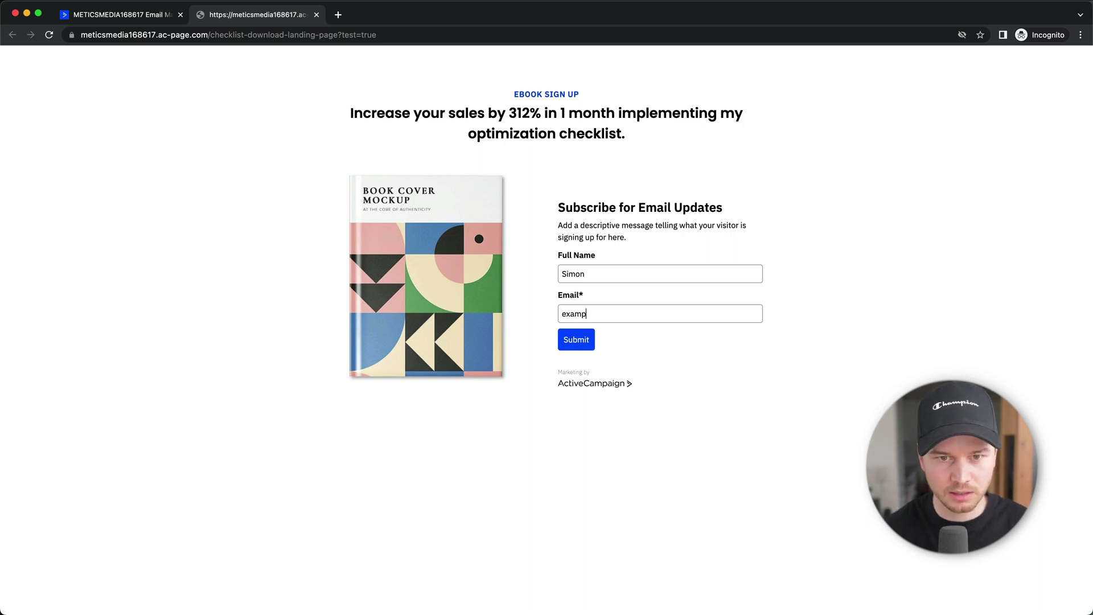
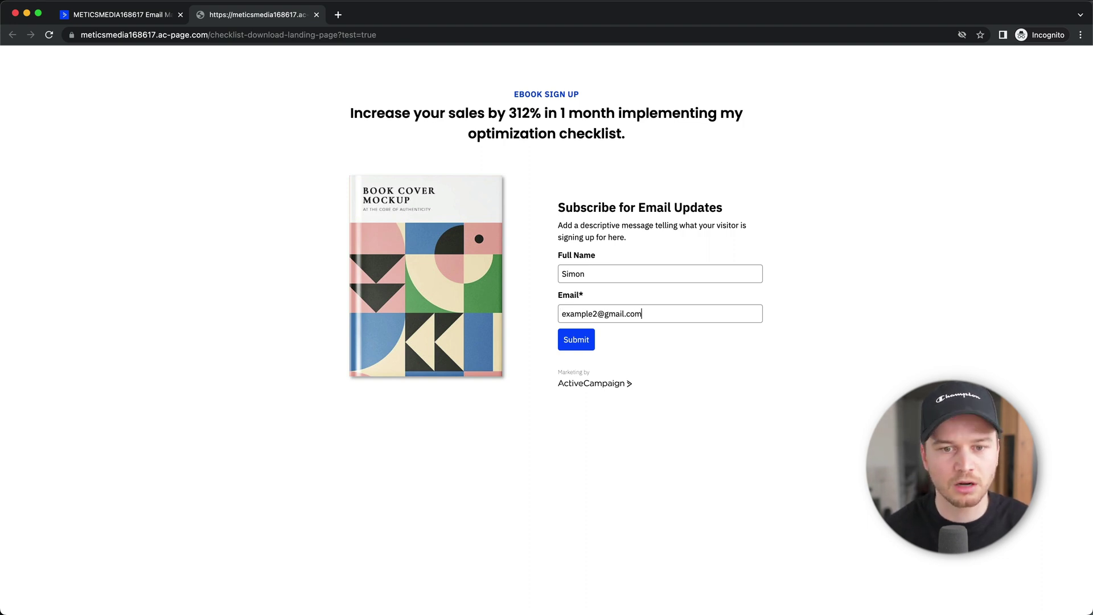
{"action": "left_click", "coordinate": [576, 340]}
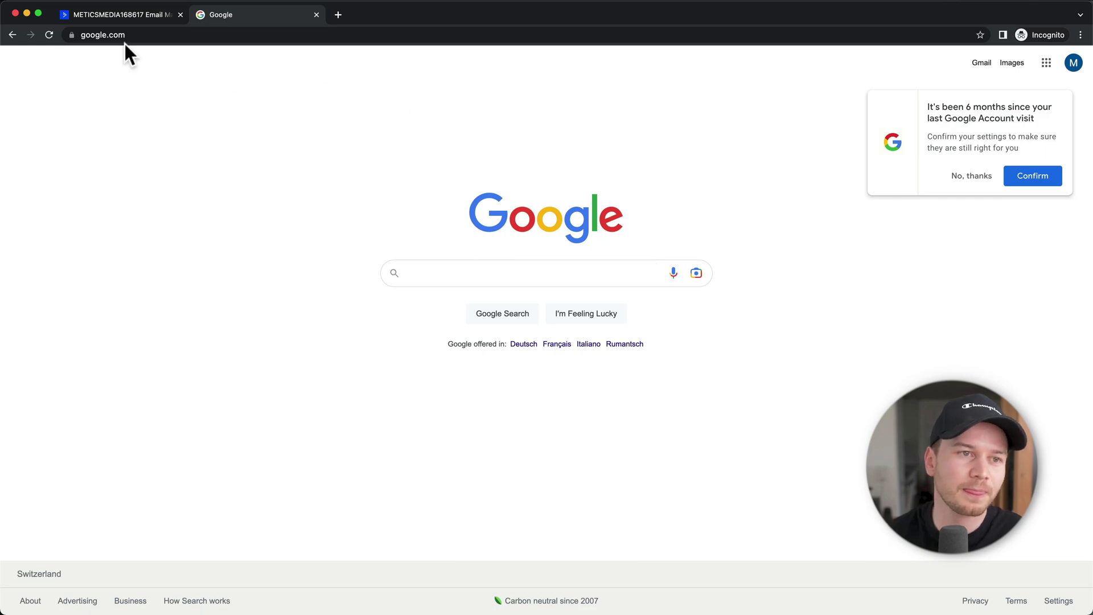
{"action": "left_click", "coordinate": [124, 19]}
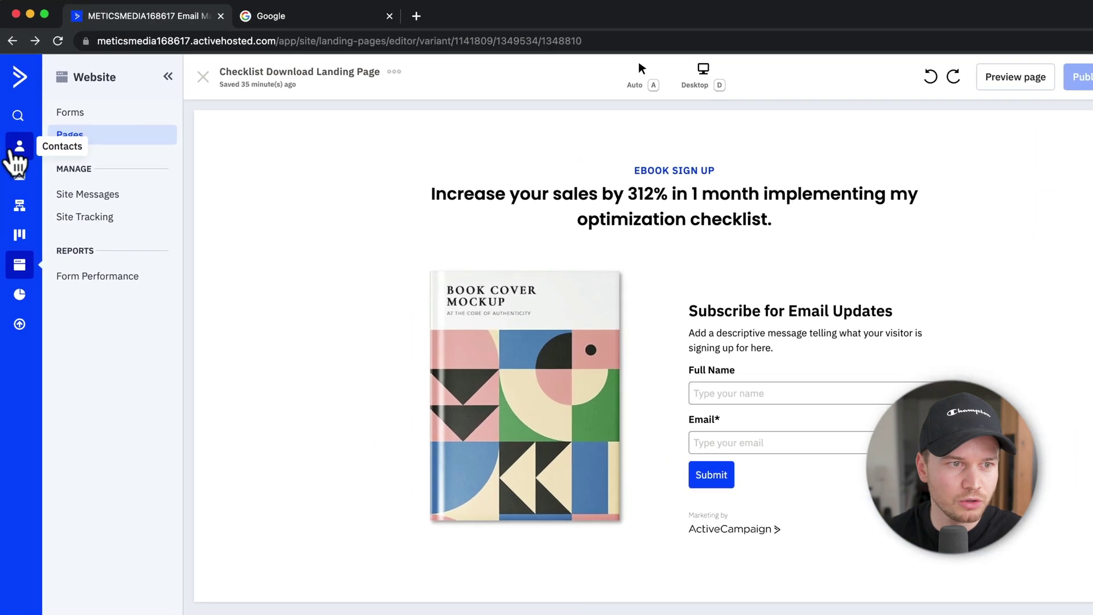
Step: Check the test signup's email in the Contacts list, then go to the Website section
{"action": "left_click", "coordinate": [16, 121]}
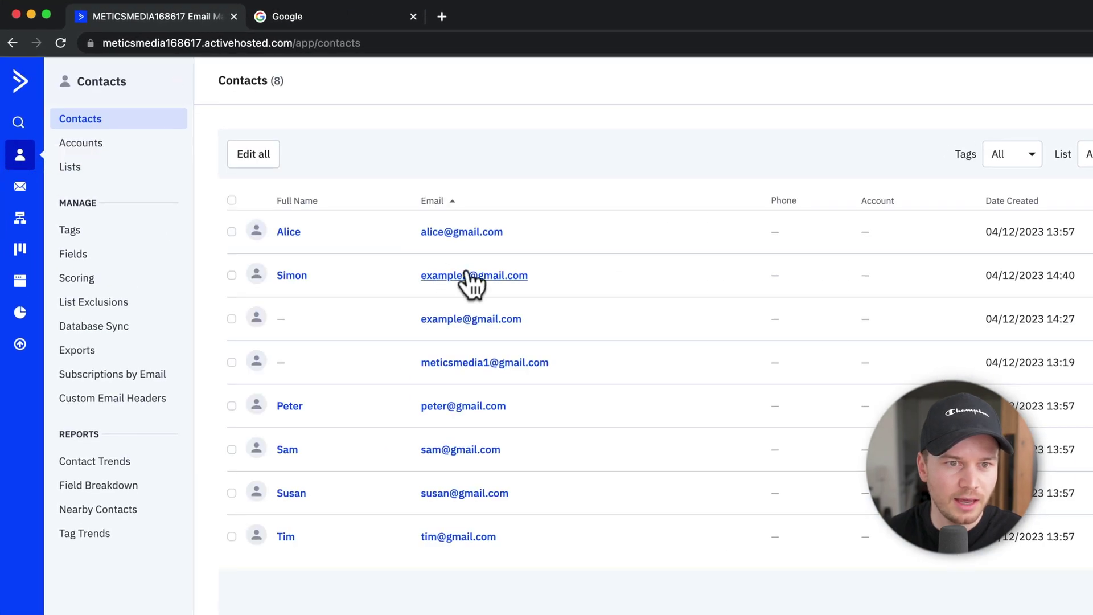
{"action": "left_click_drag", "start_coordinate": [391, 271], "coordinate": [650, 279]}
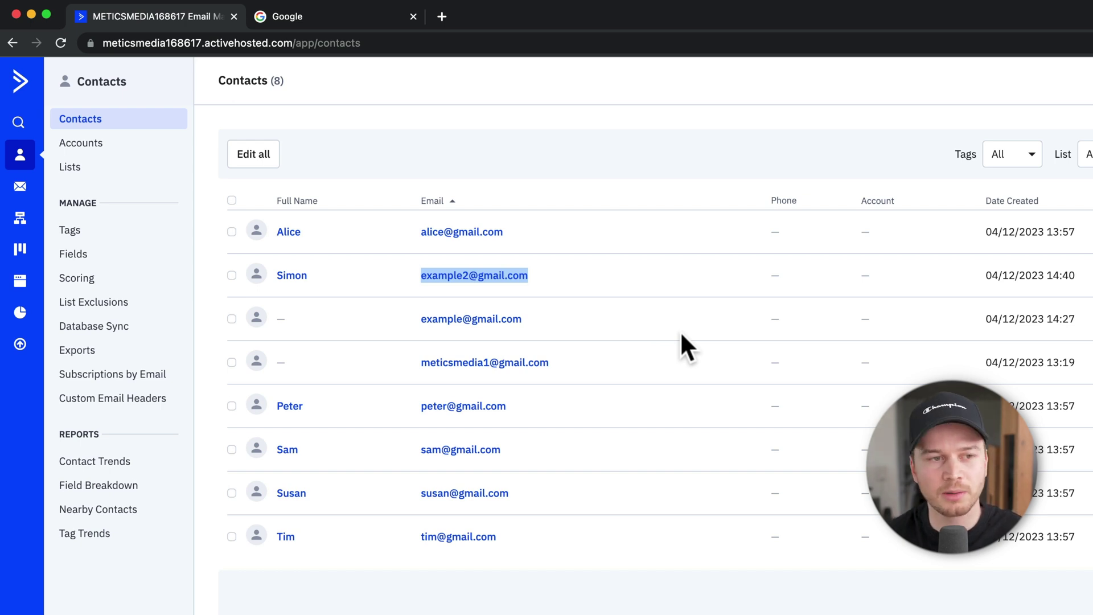
{"action": "left_click", "coordinate": [20, 282]}
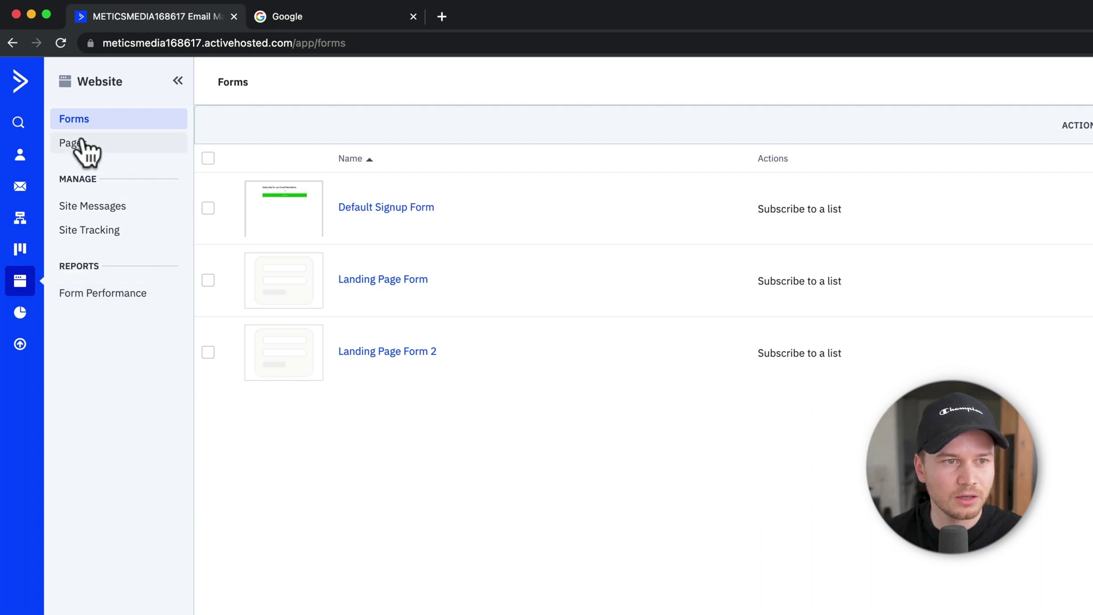
Step: Create a page named 'Funnel Step 2' from the Asset Download 2 template and open publishing
{"action": "left_click", "coordinate": [81, 143]}
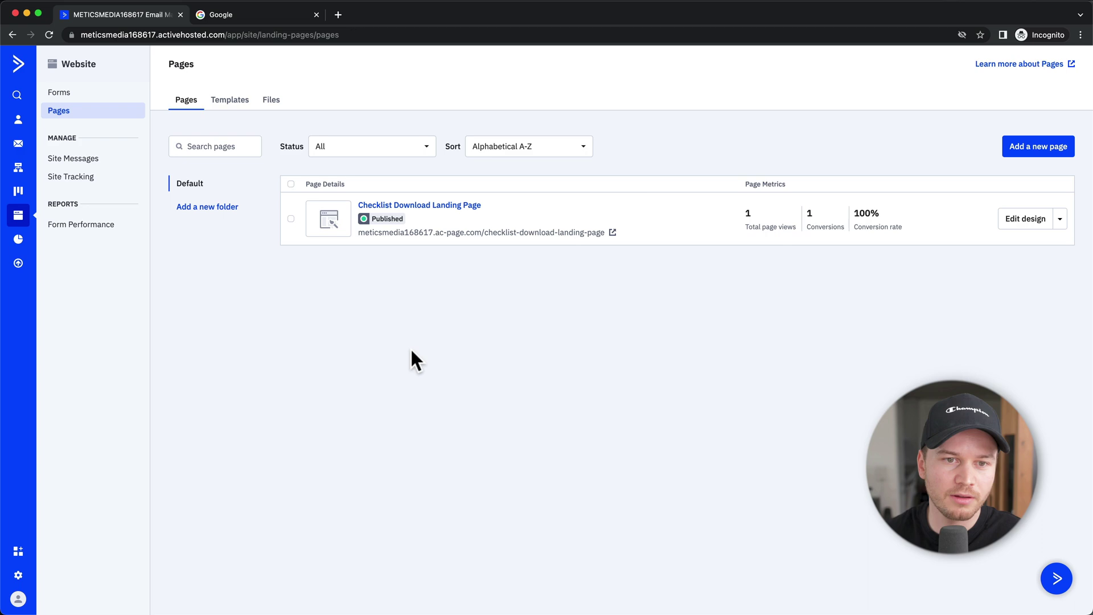
{"action": "left_click", "coordinate": [1038, 146]}
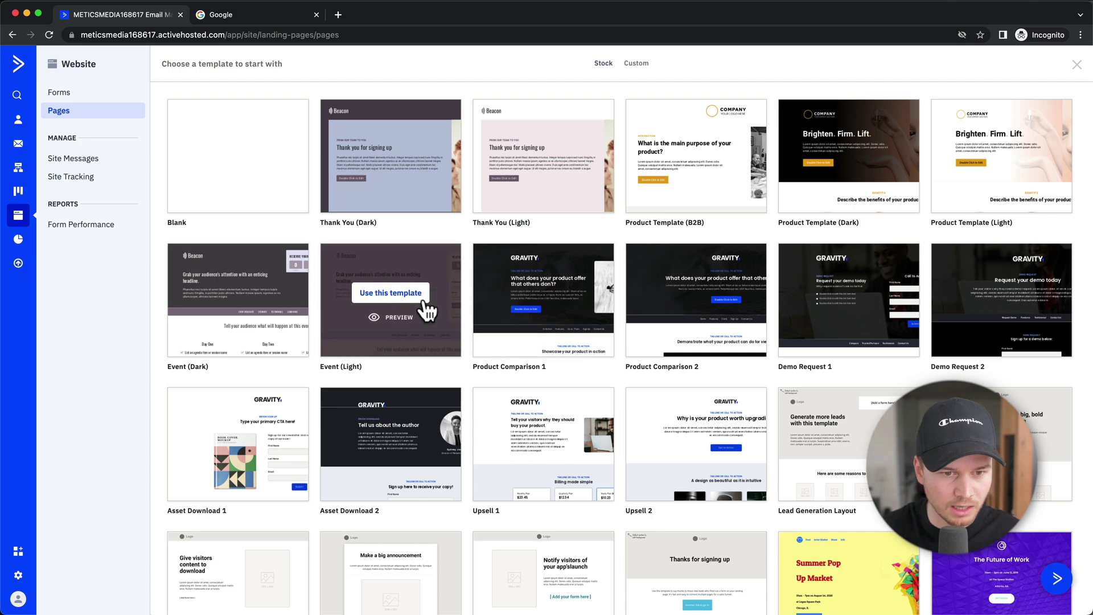
{"action": "scroll", "coordinate": [426, 311], "scroll_direction": "down", "scroll_amount": 2}
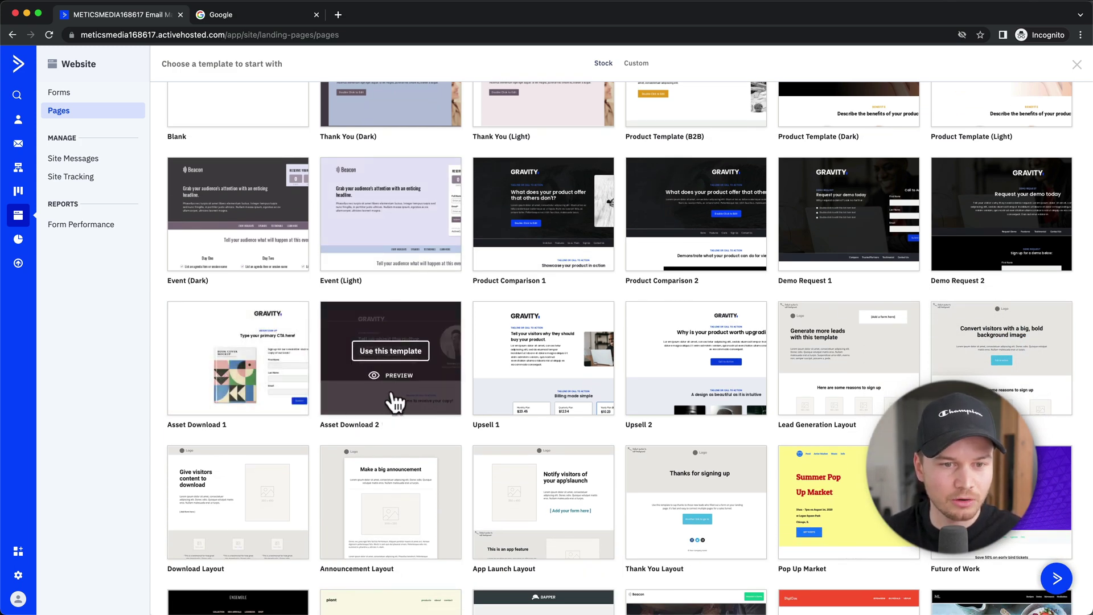
{"action": "left_click", "coordinate": [392, 355]}
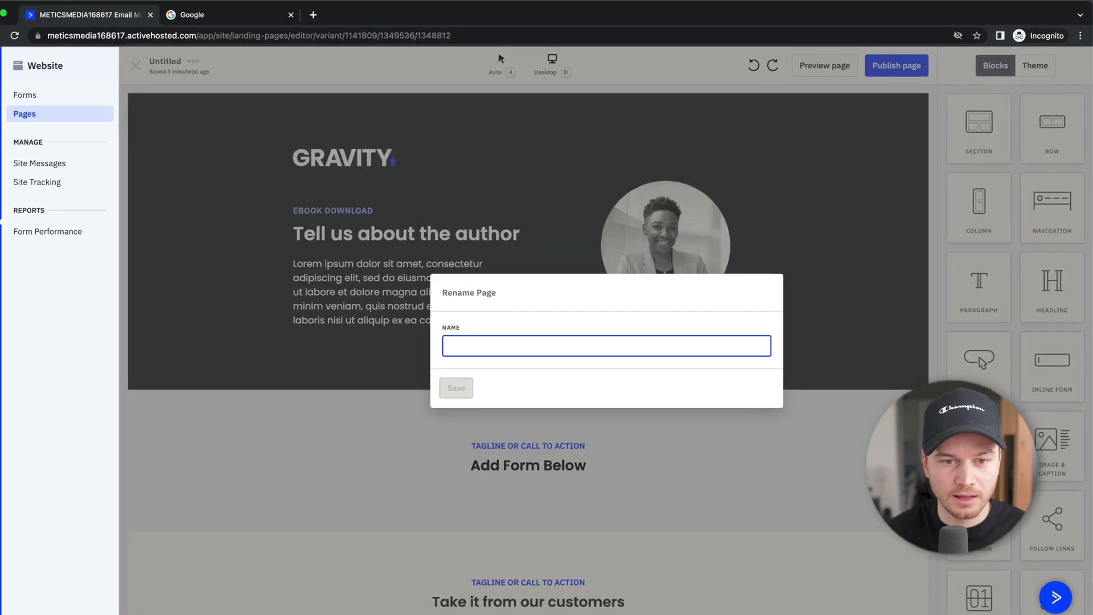
{"action": "type", "text": "Funnel Step 2"}
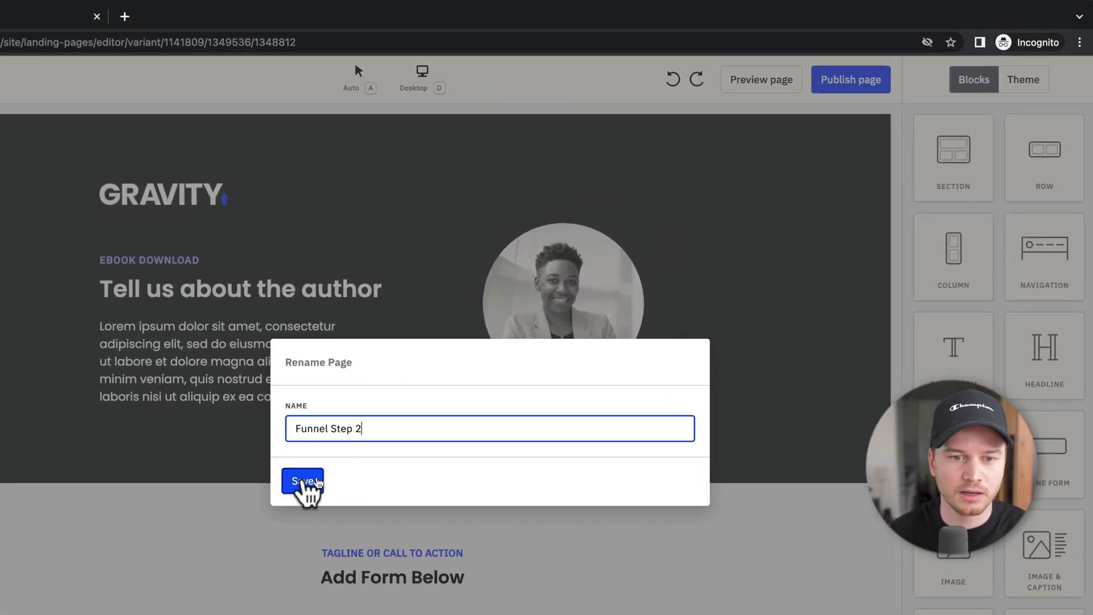
{"action": "left_click", "coordinate": [303, 481]}
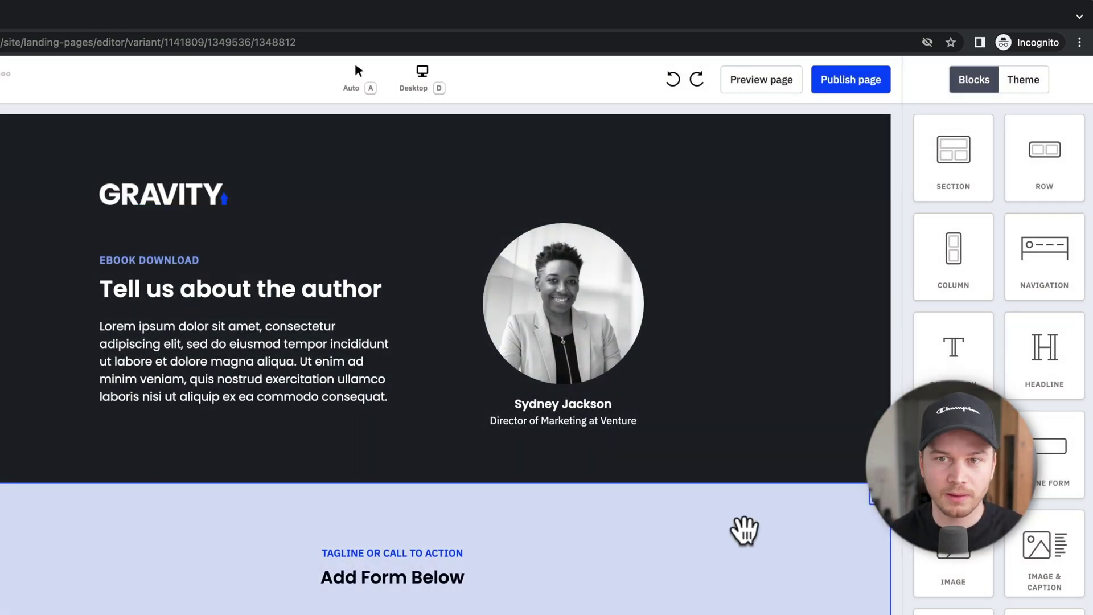
{"action": "left_click_drag", "start_coordinate": [744, 529], "coordinate": [861, 85]}
Step: Publish Funnel Step 2 at the funnel-step-2 address and return to the Pages list
{"action": "left_click", "coordinate": [861, 86]}
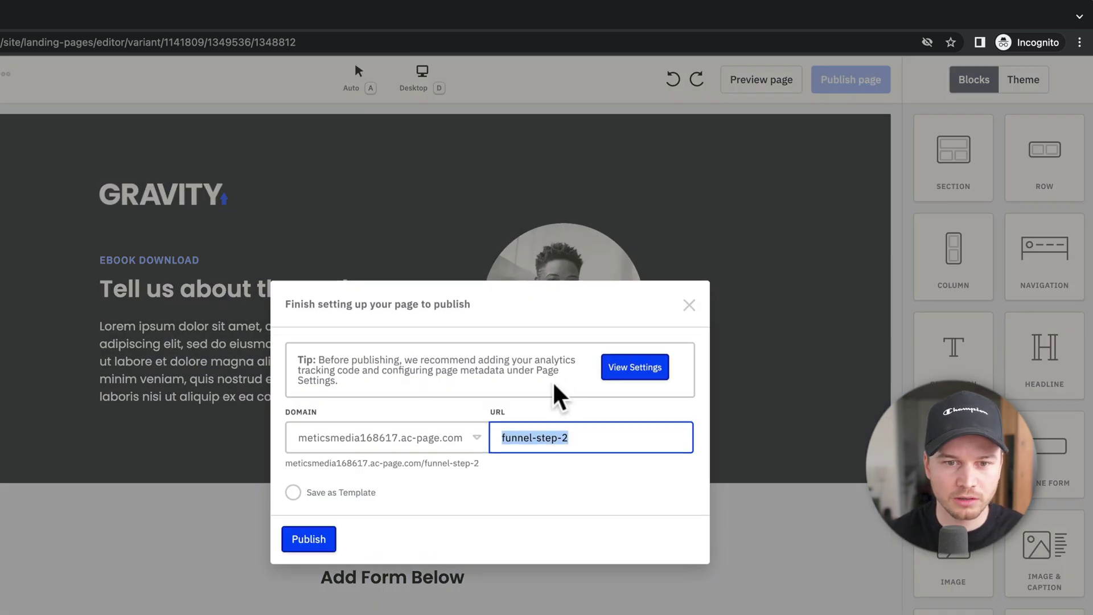
{"action": "left_click", "coordinate": [522, 485]}
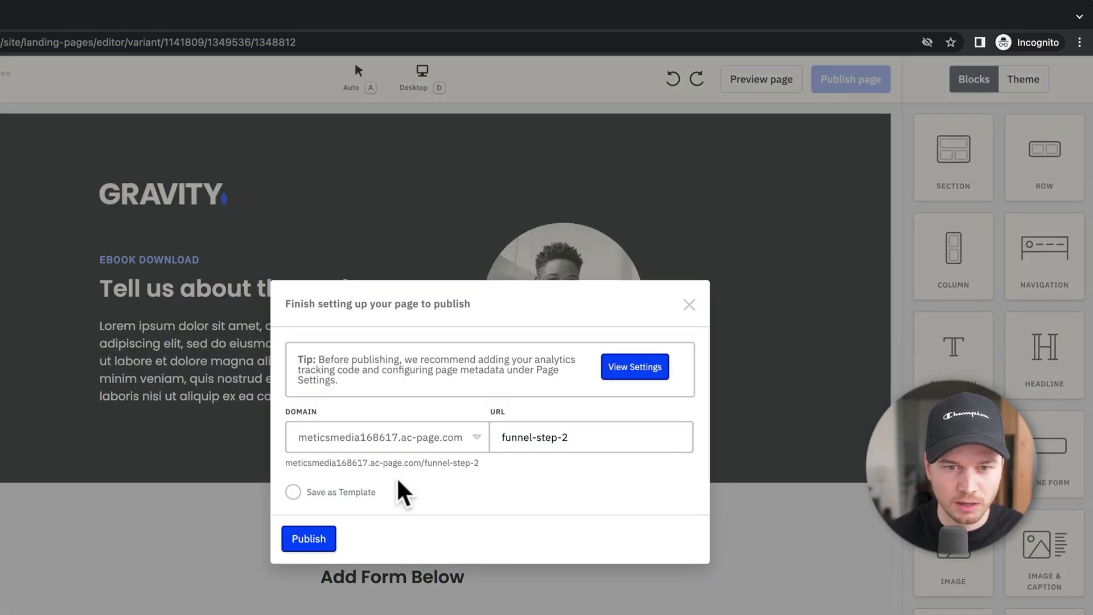
{"action": "left_click", "coordinate": [317, 543]}
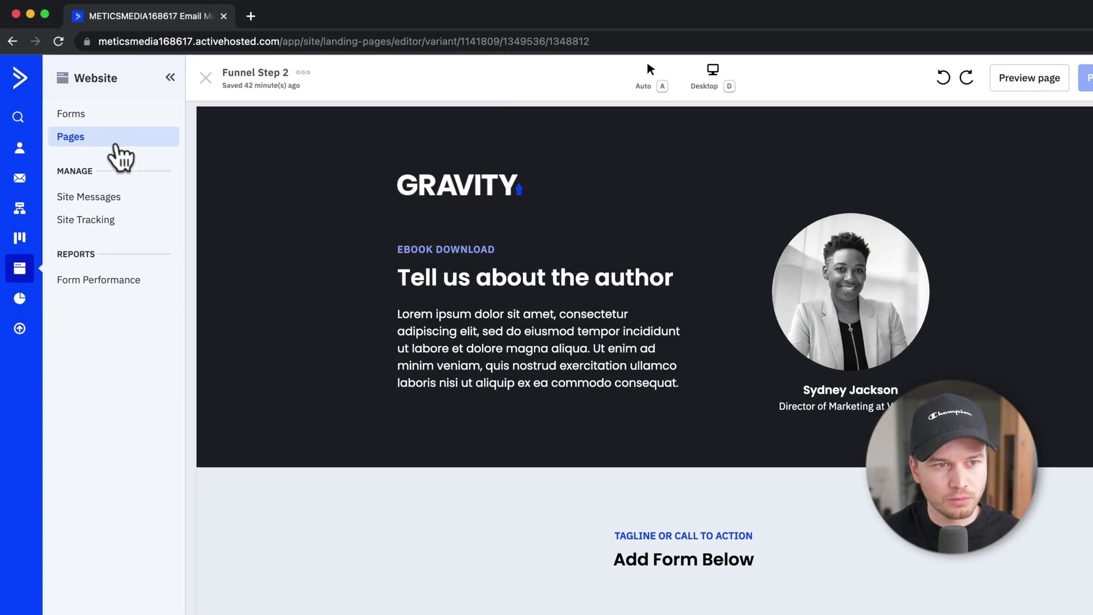
{"action": "left_click", "coordinate": [116, 146]}
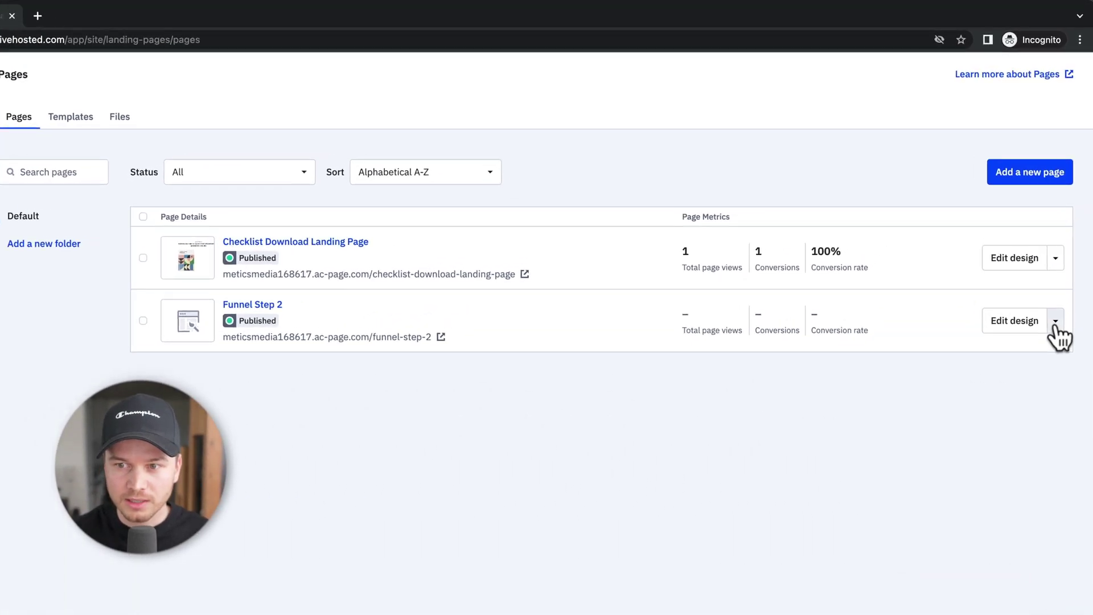
Step: Copy Funnel Step 2's page URL via Get URL, then go to the Forms list
{"action": "left_click", "coordinate": [1054, 321]}
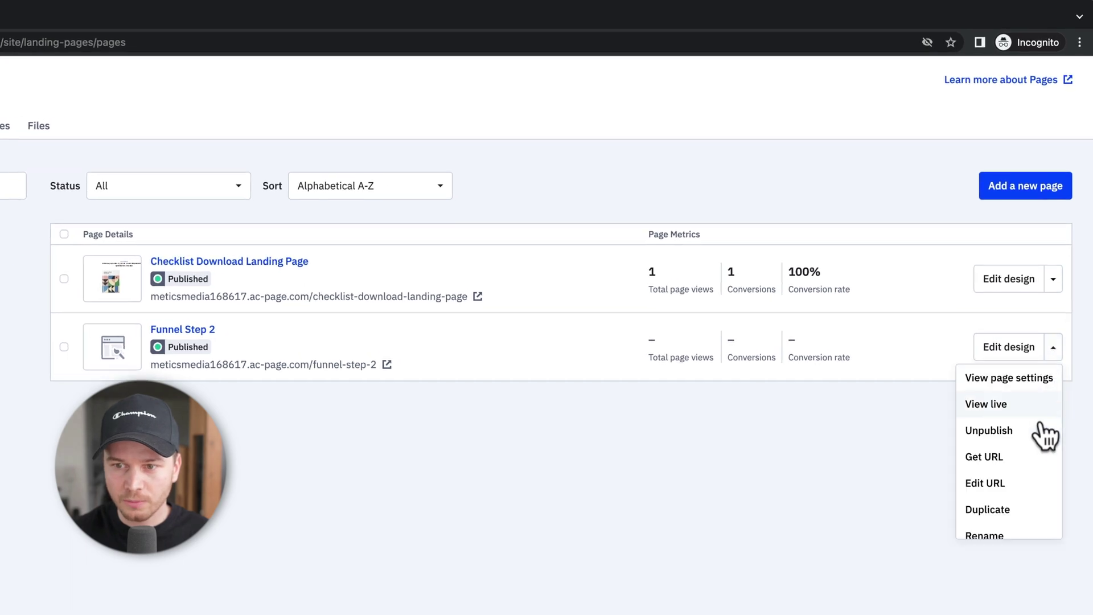
{"action": "left_click", "coordinate": [1031, 459]}
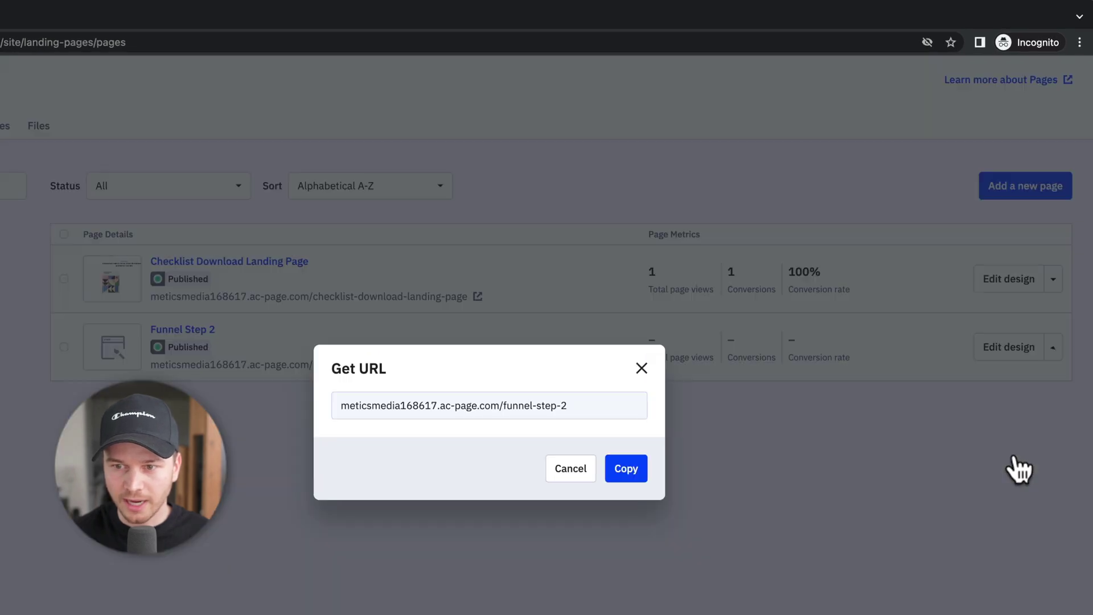
{"action": "left_click", "coordinate": [639, 465]}
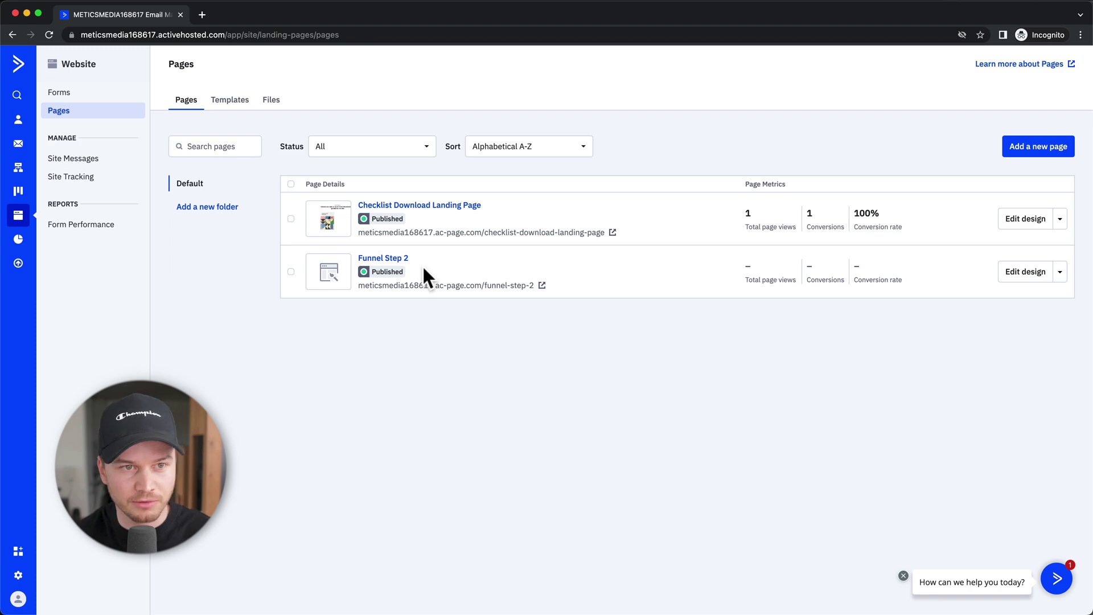
{"action": "left_click", "coordinate": [57, 92]}
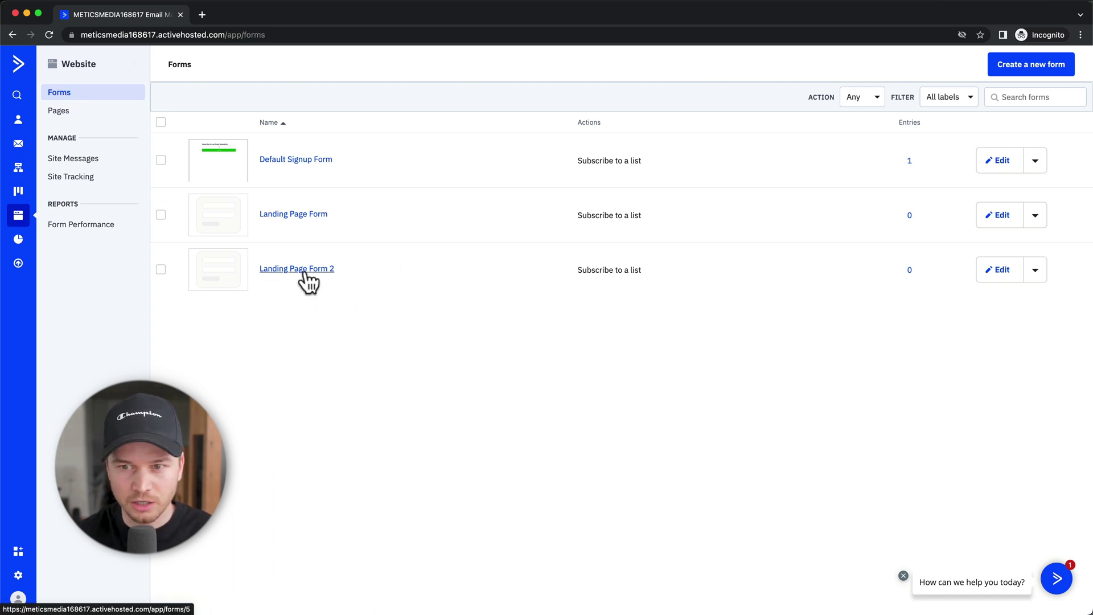
Step: Replace Landing Page Form 2's google.com On Submit redirect with the copied funnel-step-2 URL and save
{"action": "left_click", "coordinate": [982, 271]}
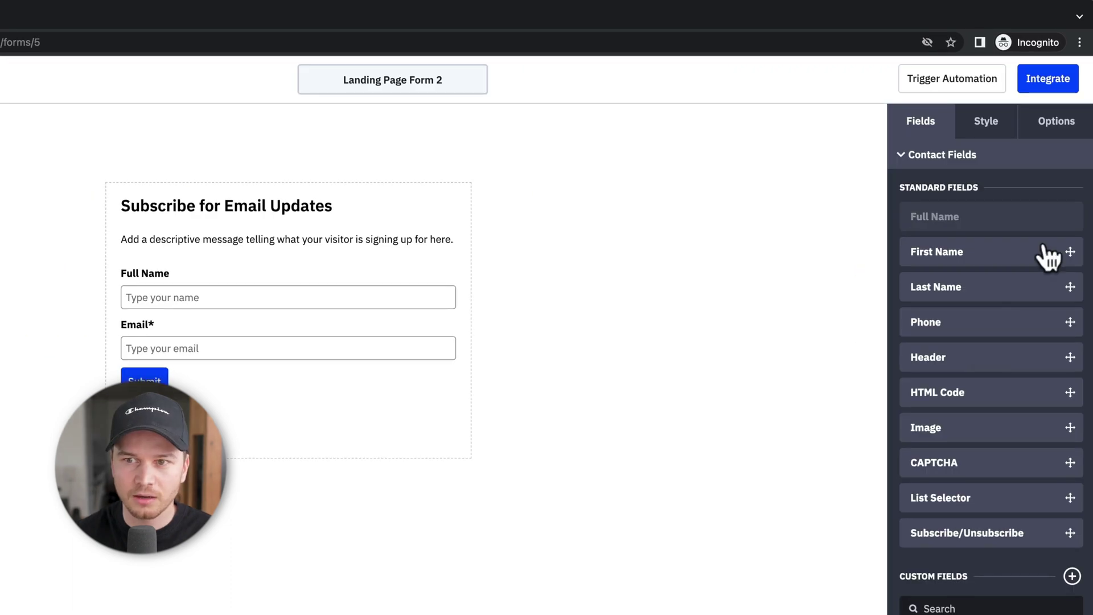
{"action": "left_click", "coordinate": [1052, 133]}
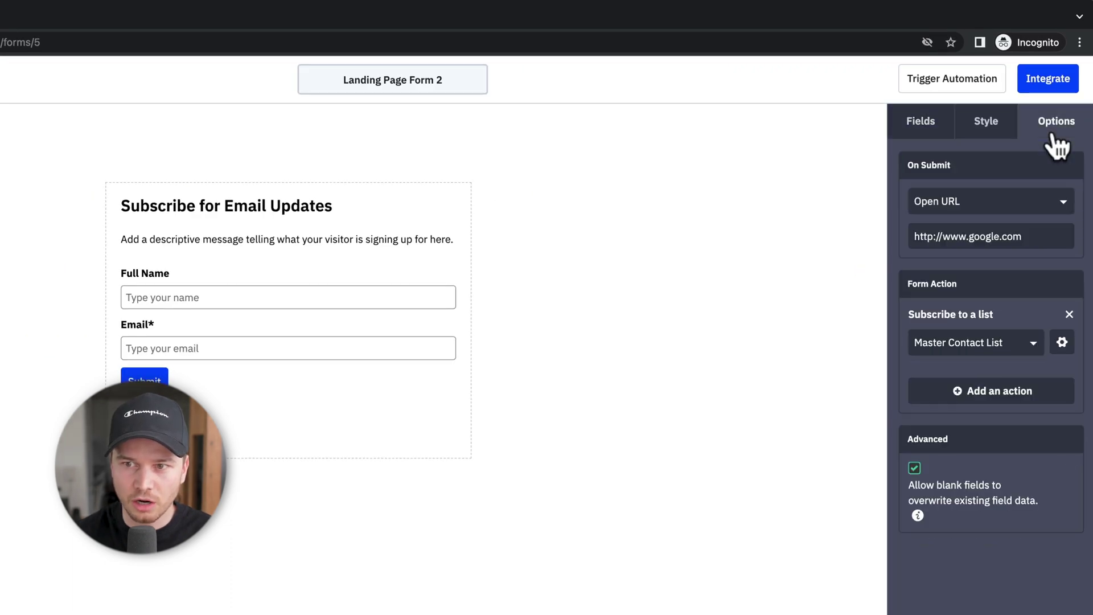
{"action": "left_click_drag", "start_coordinate": [1050, 236], "coordinate": [917, 237]}
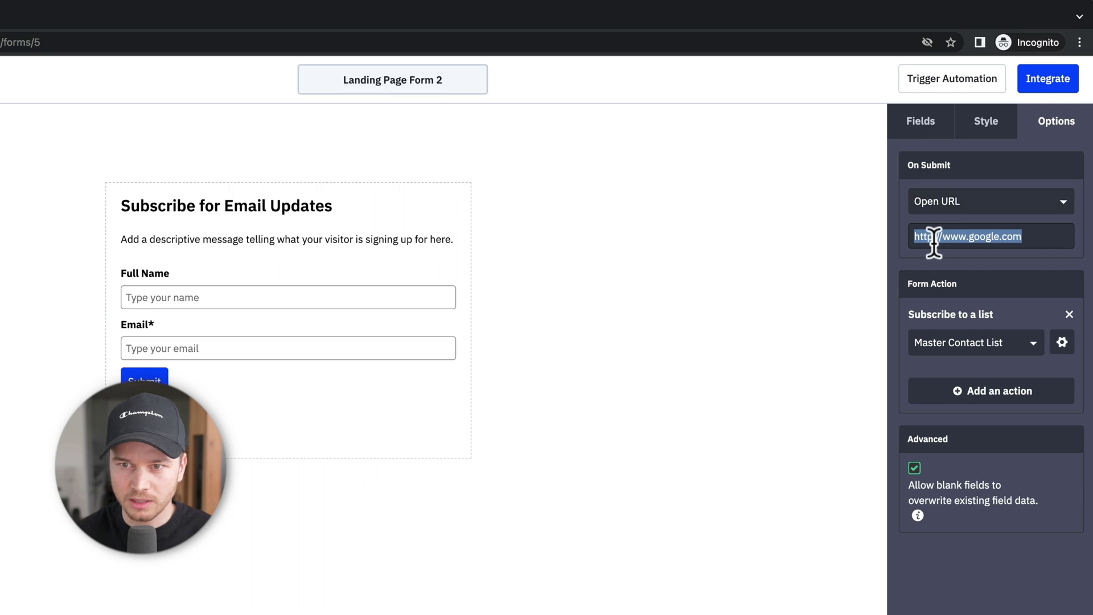
{"action": "key", "text": "super+v"}
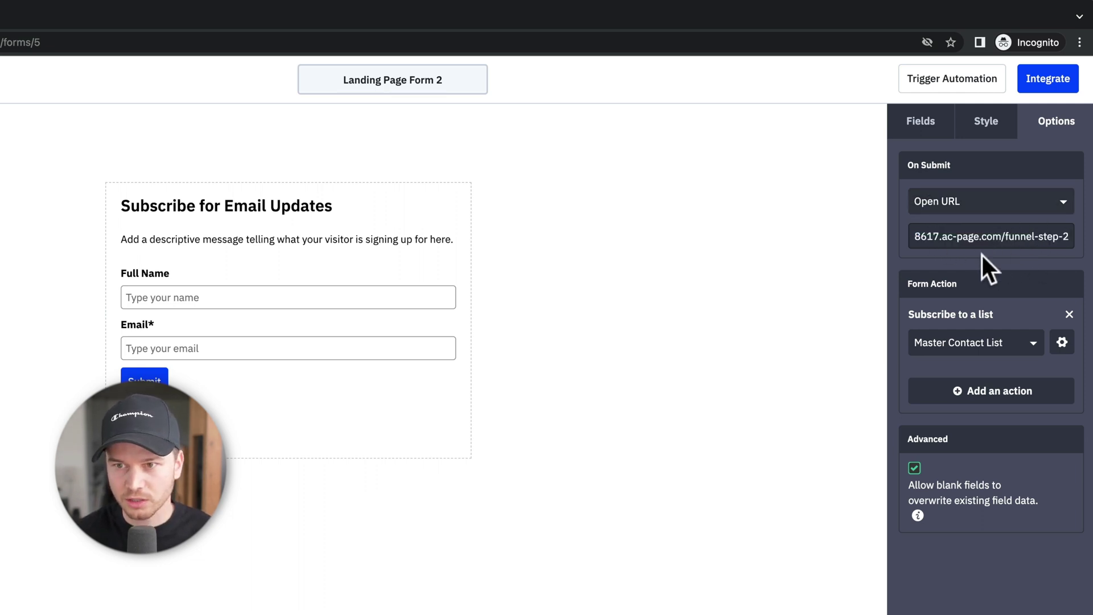
{"action": "left_click", "coordinate": [1046, 94]}
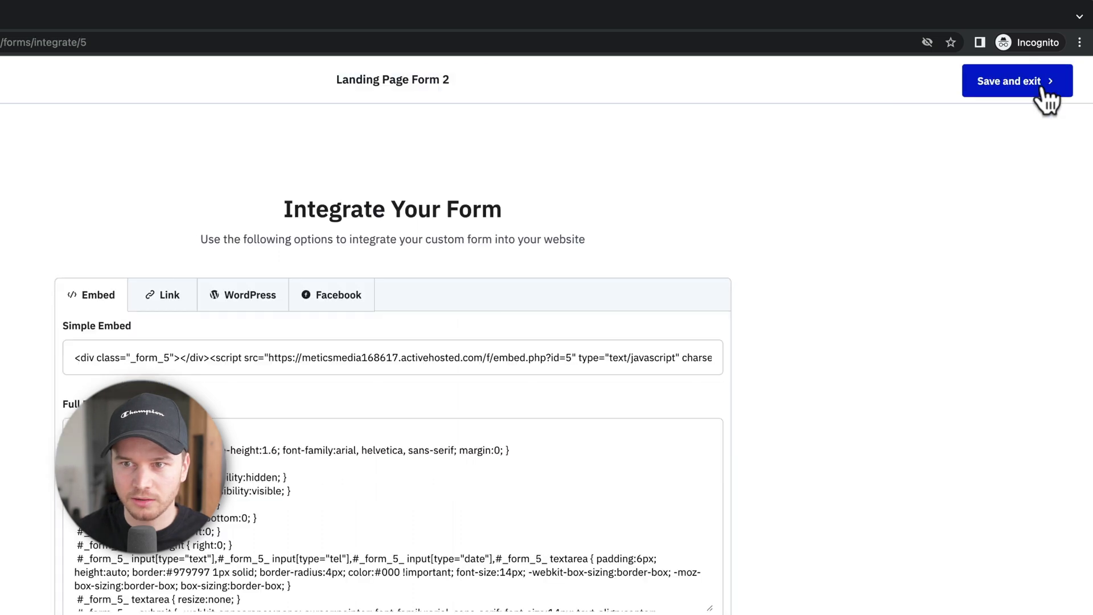
{"action": "left_click", "coordinate": [1046, 94]}
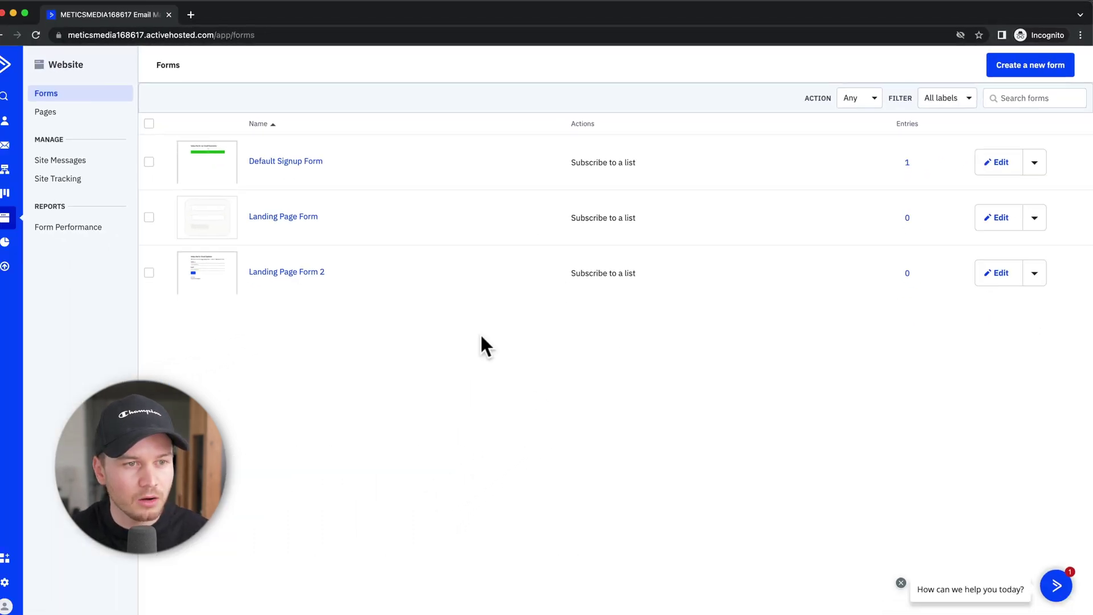
Step: Submit a test signup with a sample name and email on the live checklist page, landing on Funnel Step 2
{"action": "left_click", "coordinate": [121, 143]}
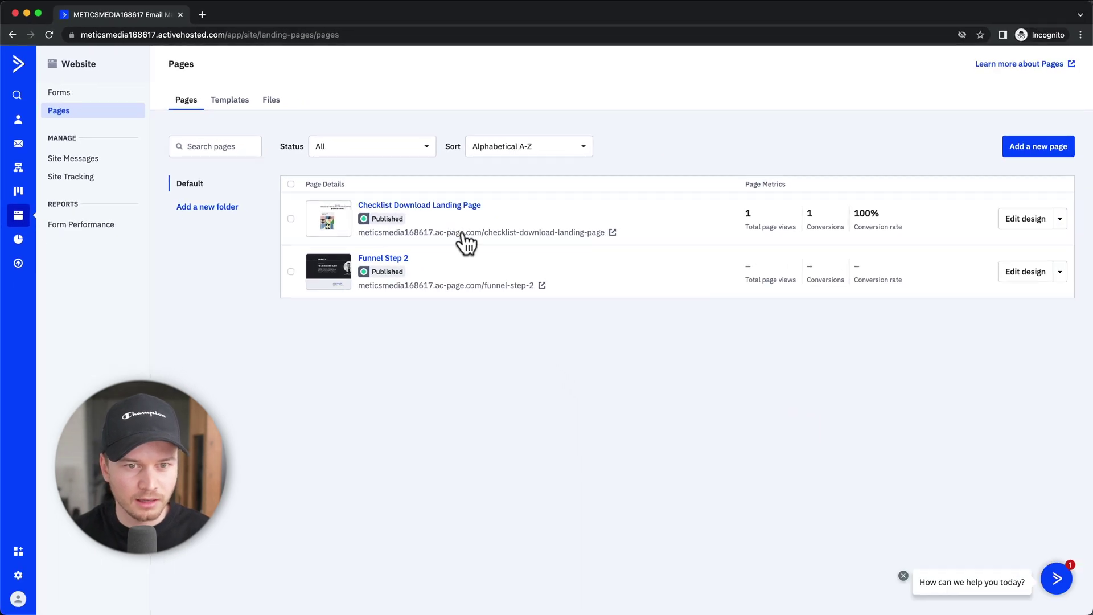
{"action": "left_click", "coordinate": [477, 239]}
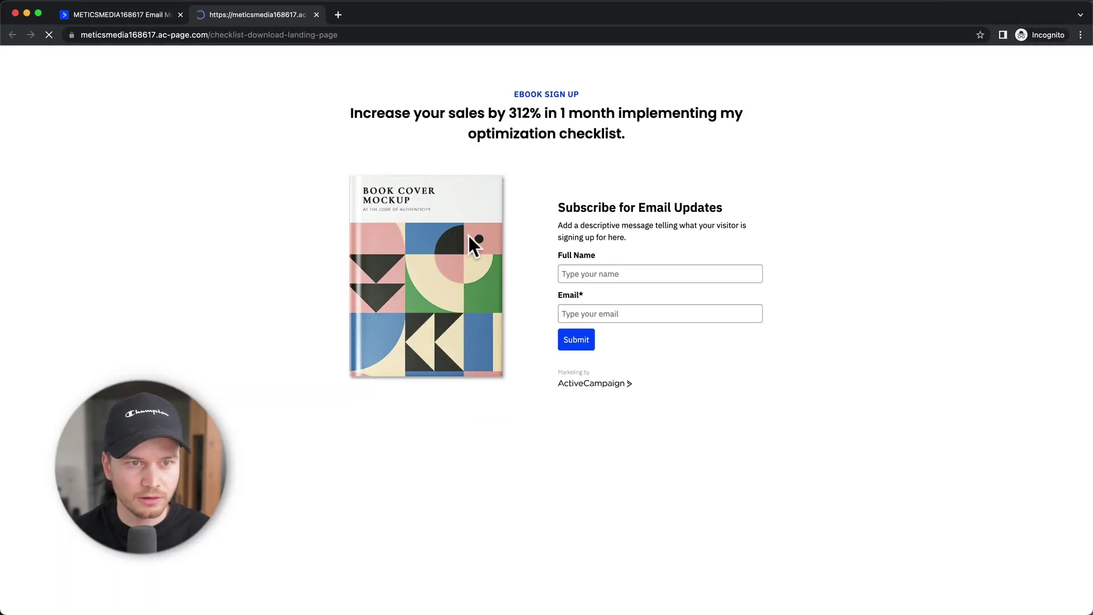
{"action": "left_click", "coordinate": [624, 274]}
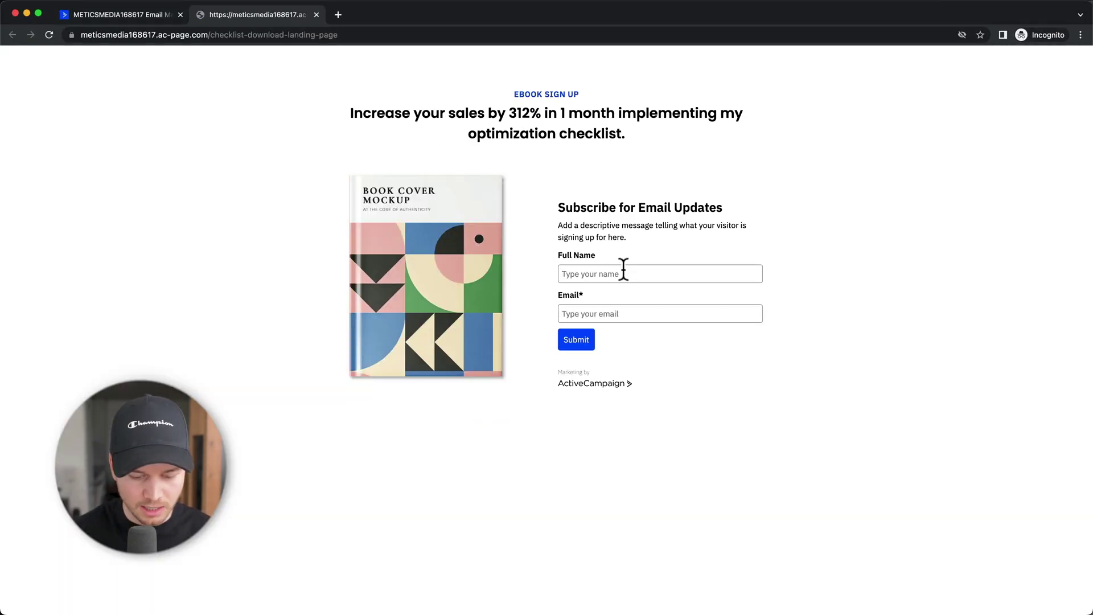
{"action": "type", "text": "Tim"}
{"action": "key", "text": "Tab"}
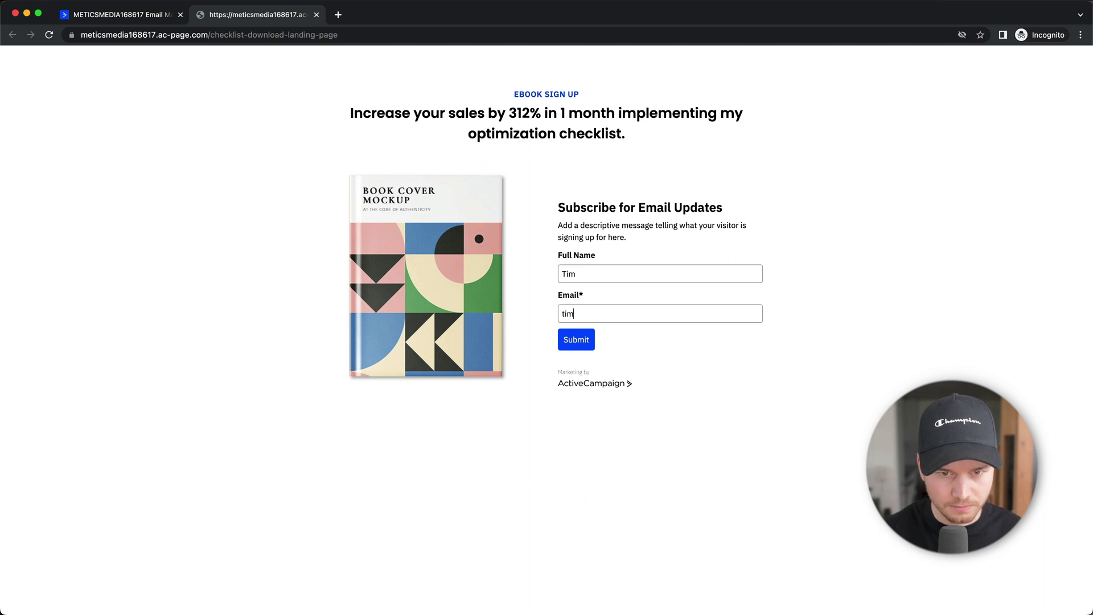
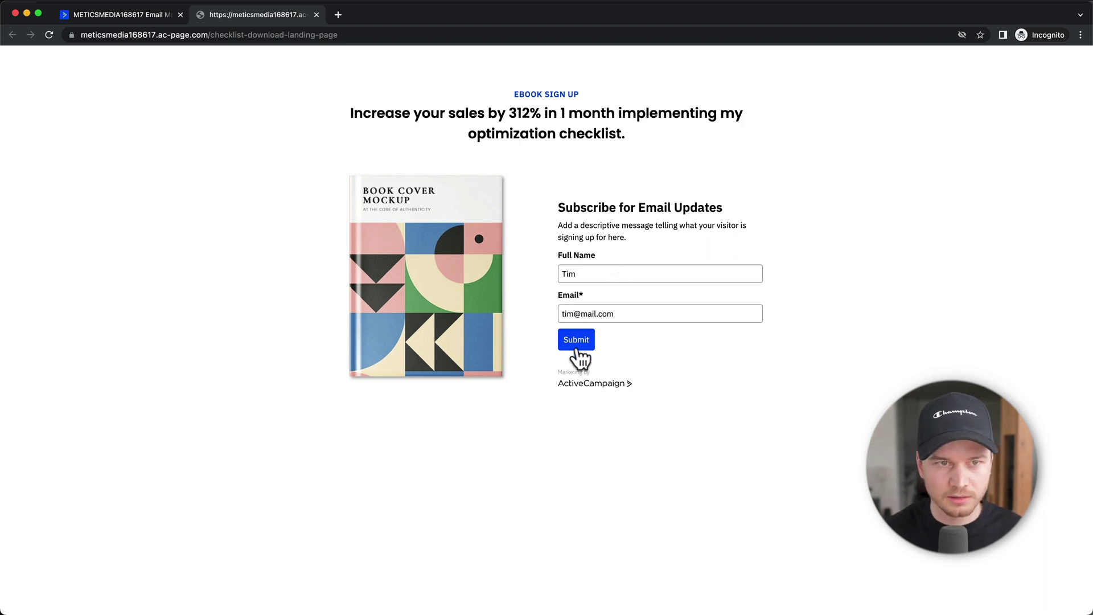
{"action": "left_click", "coordinate": [576, 340]}
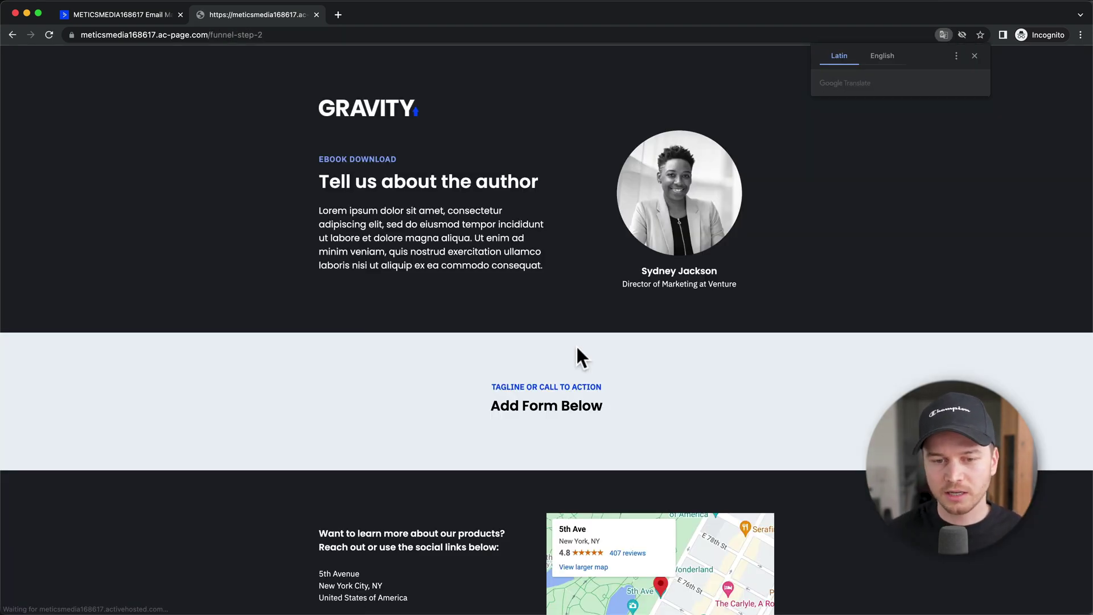
{"action": "left_click", "coordinate": [975, 55]}
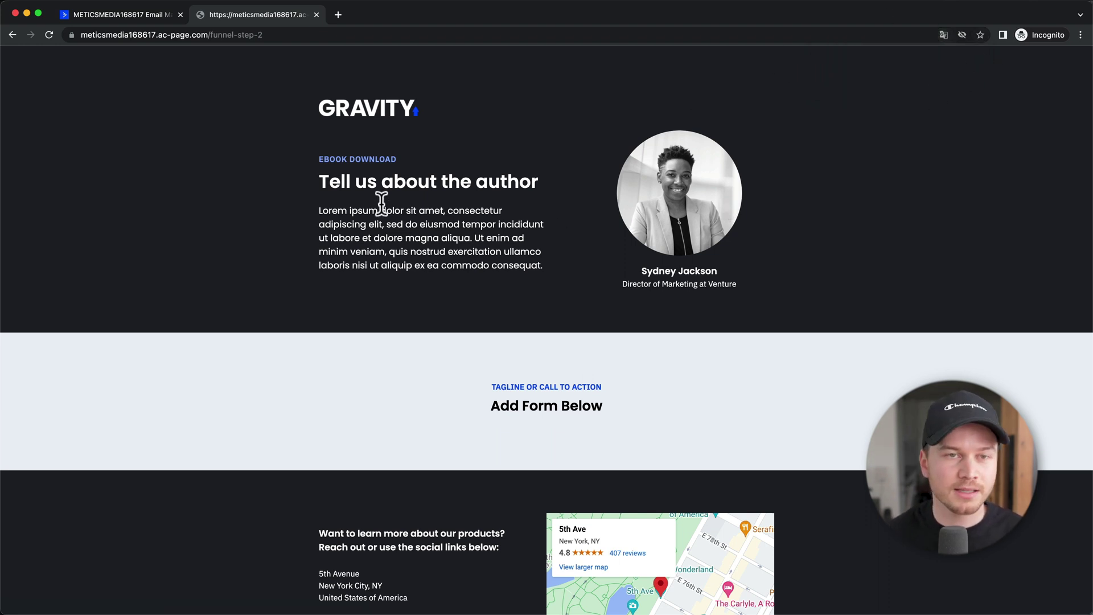
Step: Close the live funnel-step-2 browser tab
{"action": "key", "text": "super+w"}
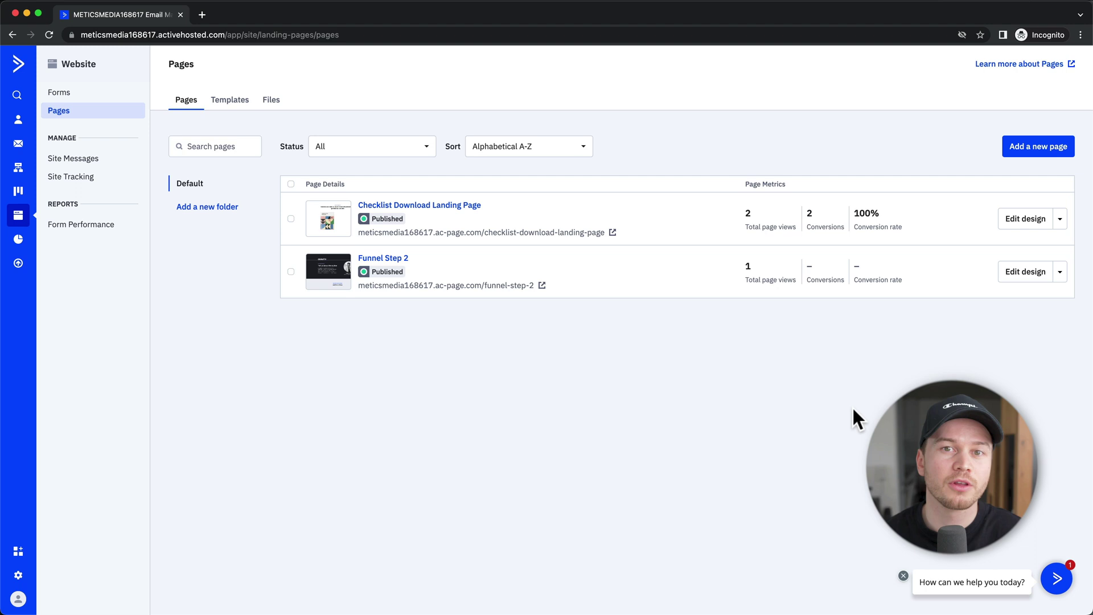